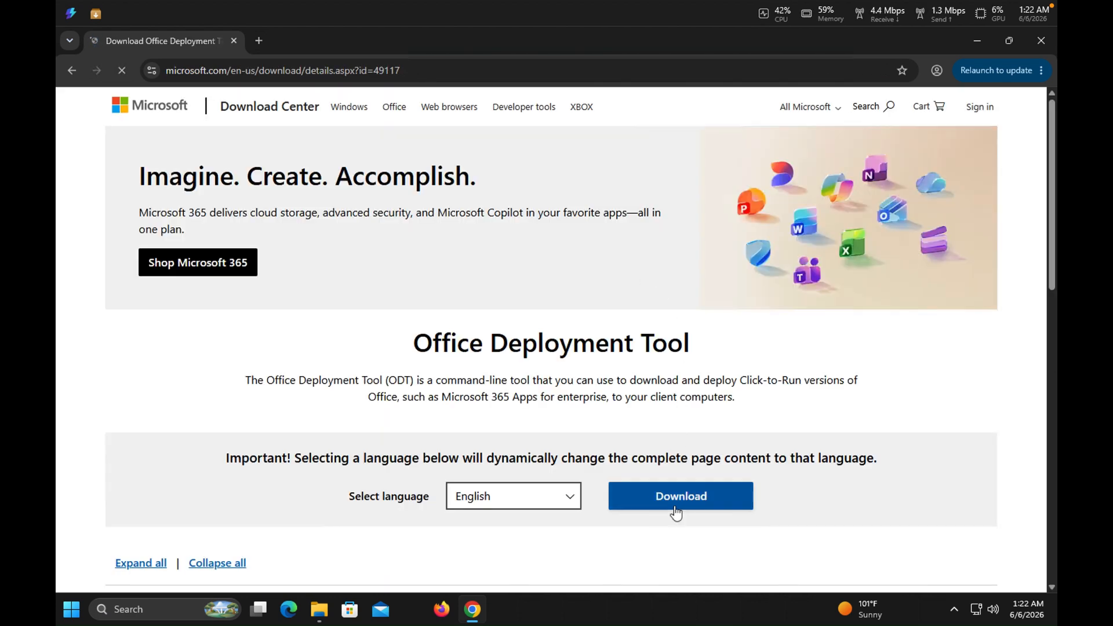
click(676, 509)
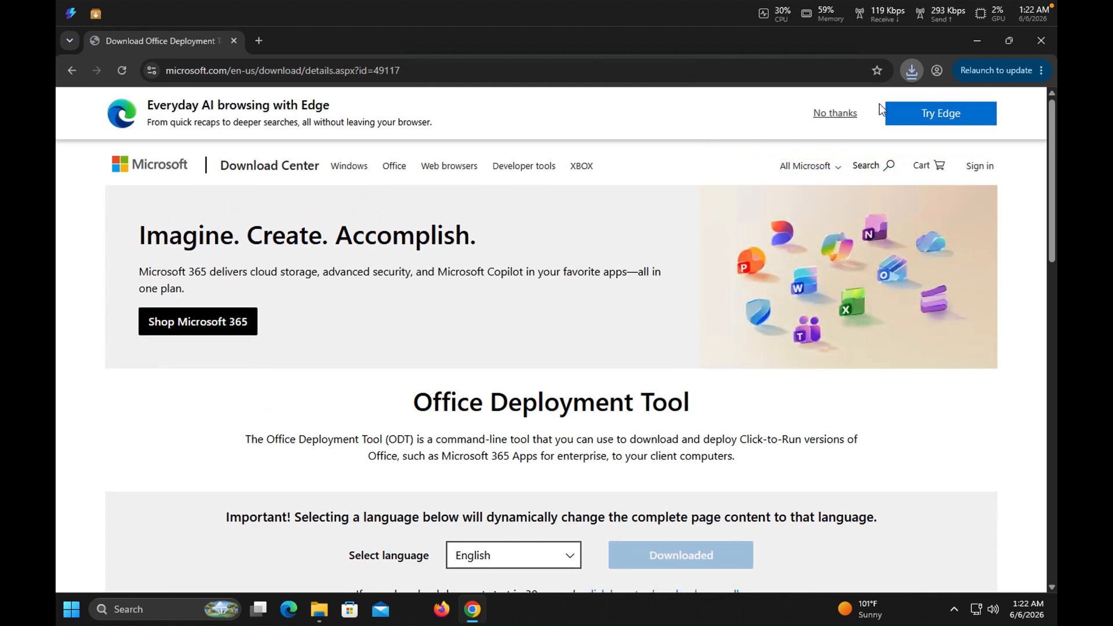
click(879, 103)
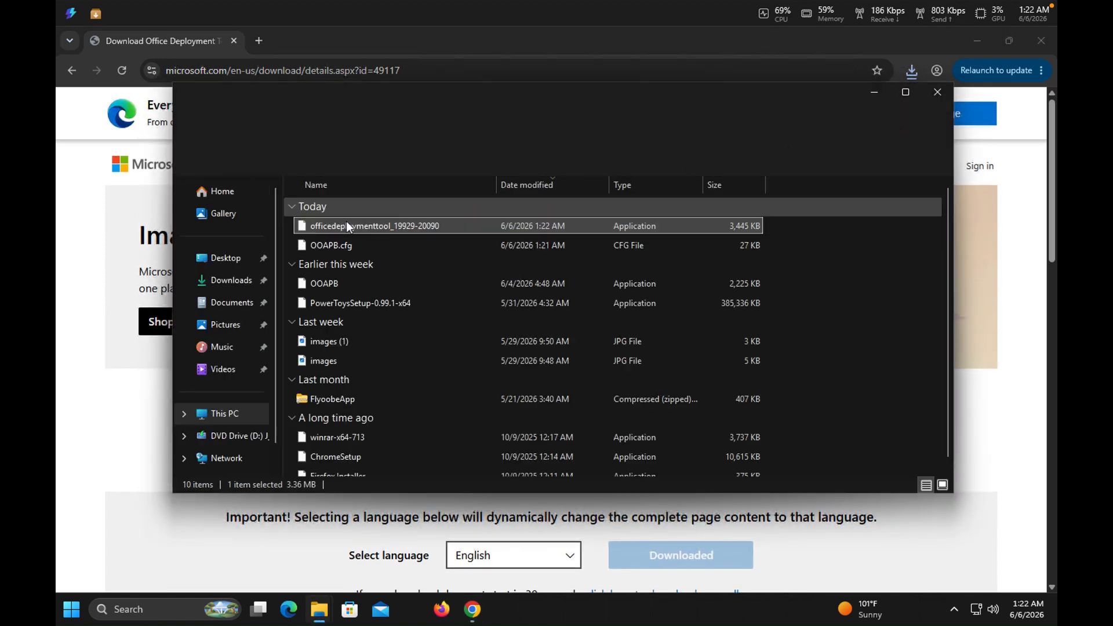
click(347, 227)
right_click(347, 226)
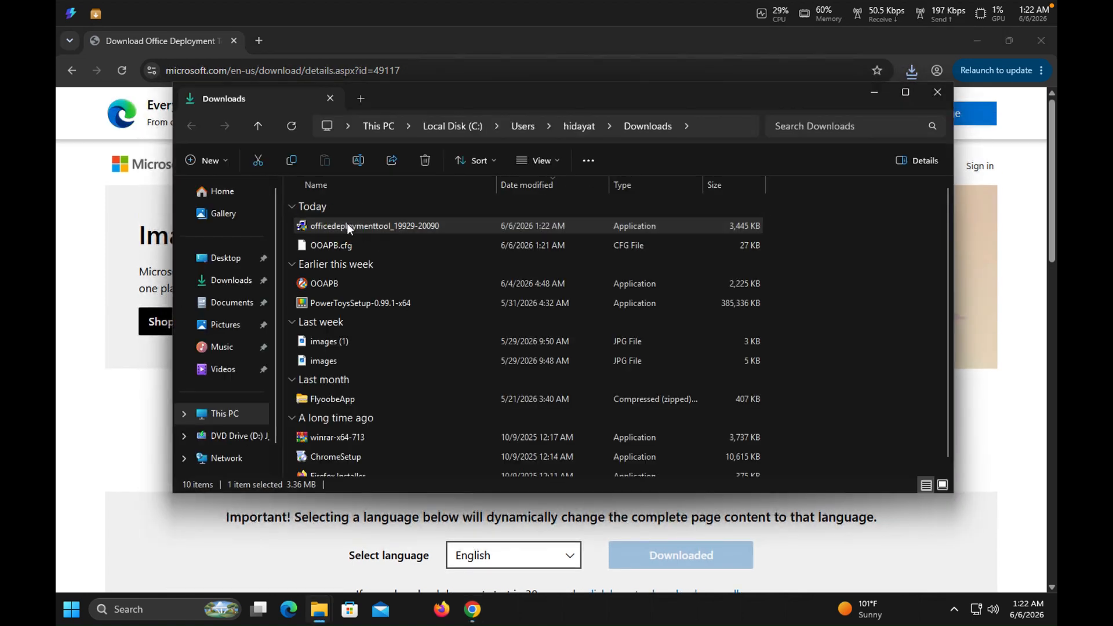
click(371, 204)
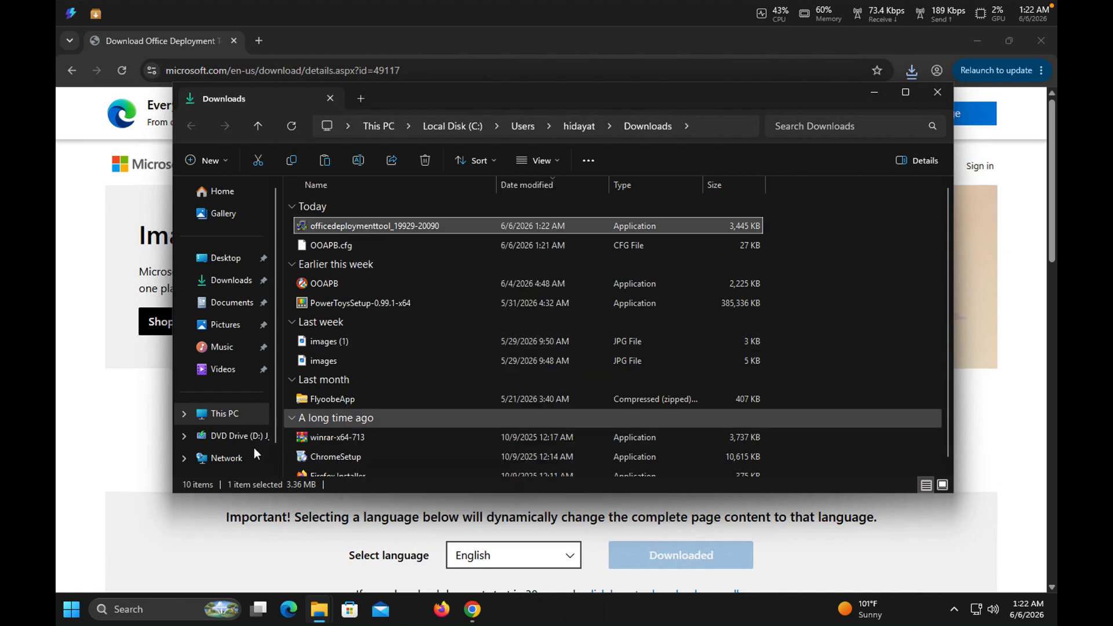
Create a folder named office on Local Disk (C:) and paste the deployment tool file into it.
click(226, 414)
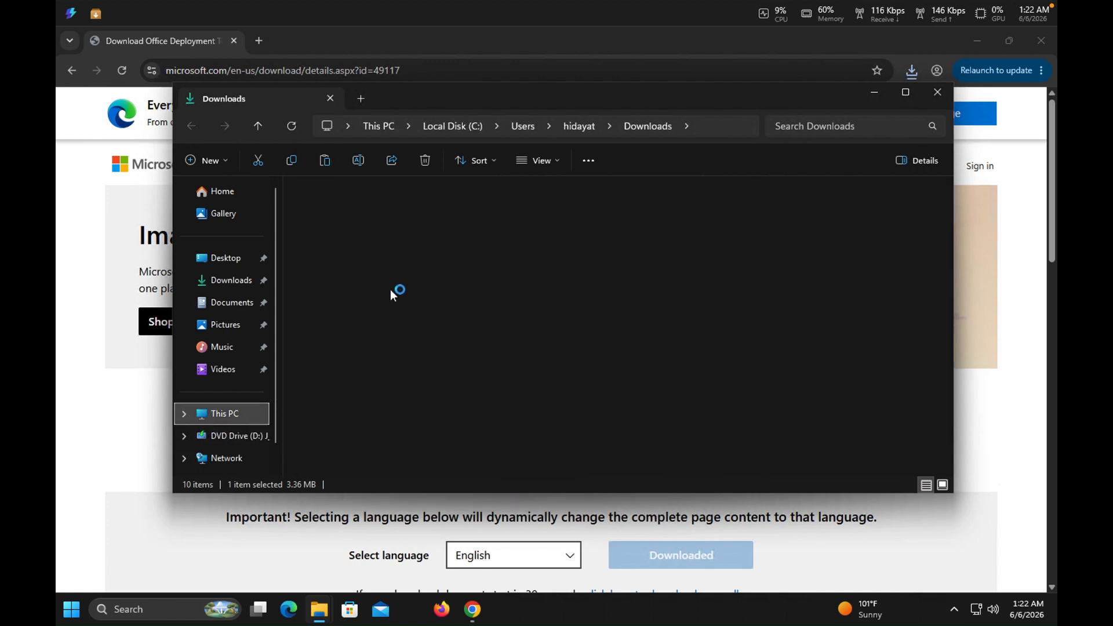
click(377, 232)
double_click(377, 232)
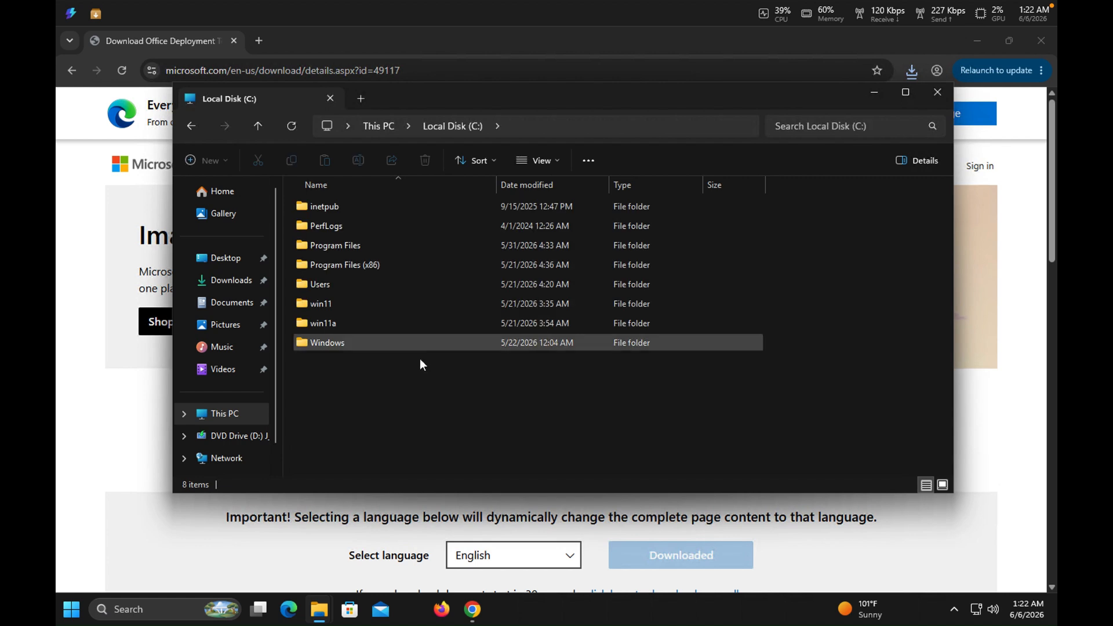
right_click(438, 397)
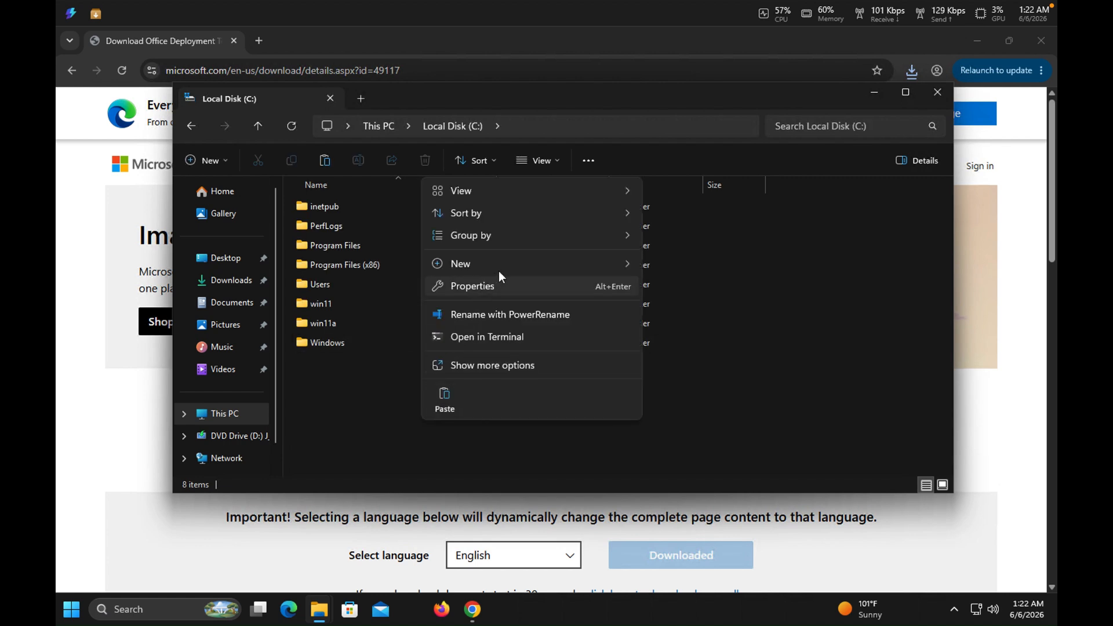
mouse_move(565, 265)
click(661, 266)
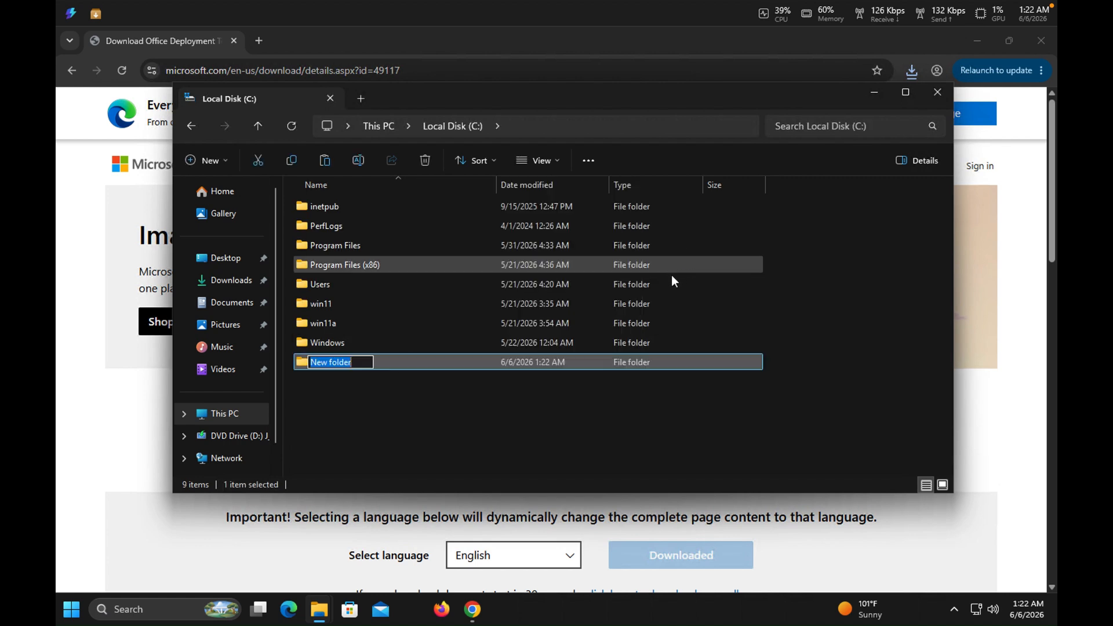
text(office)
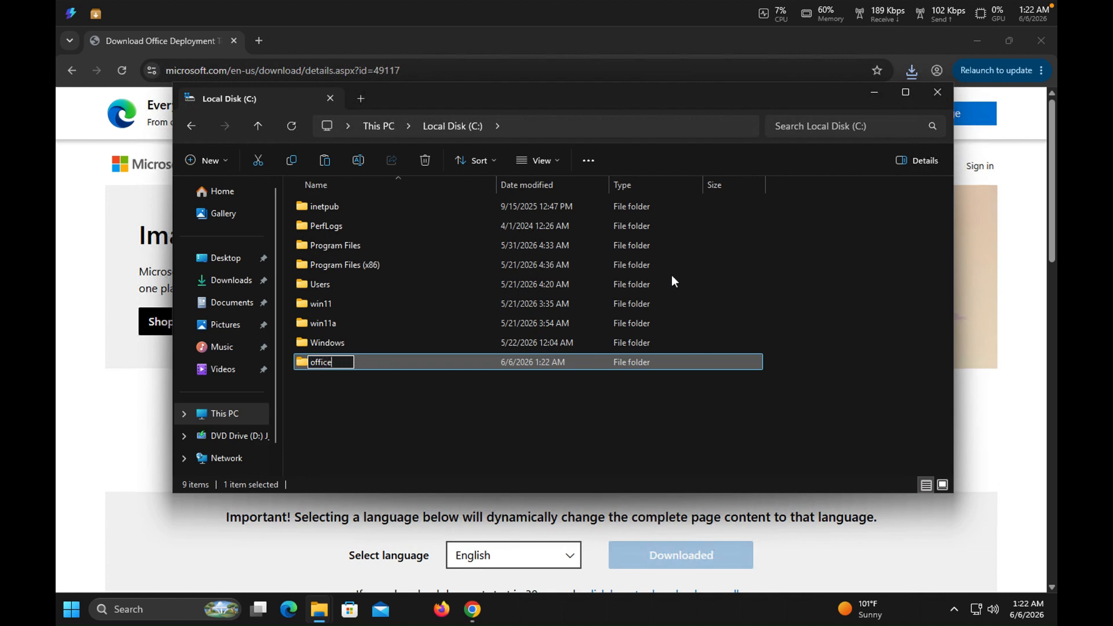
key(Return)
key(Return)
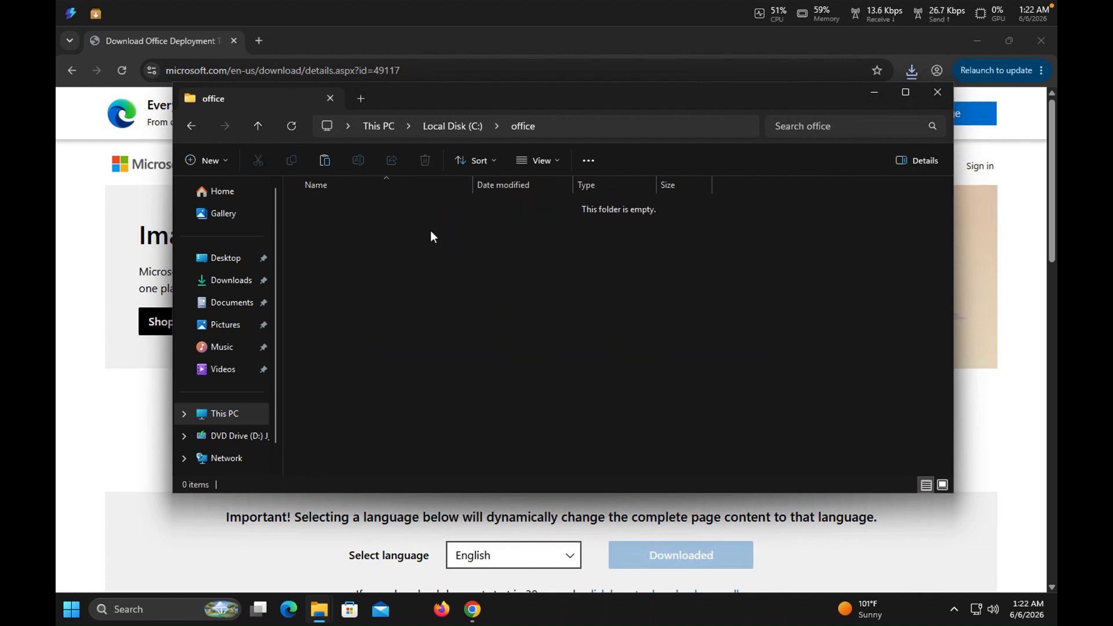
right_click(451, 249)
click(461, 256)
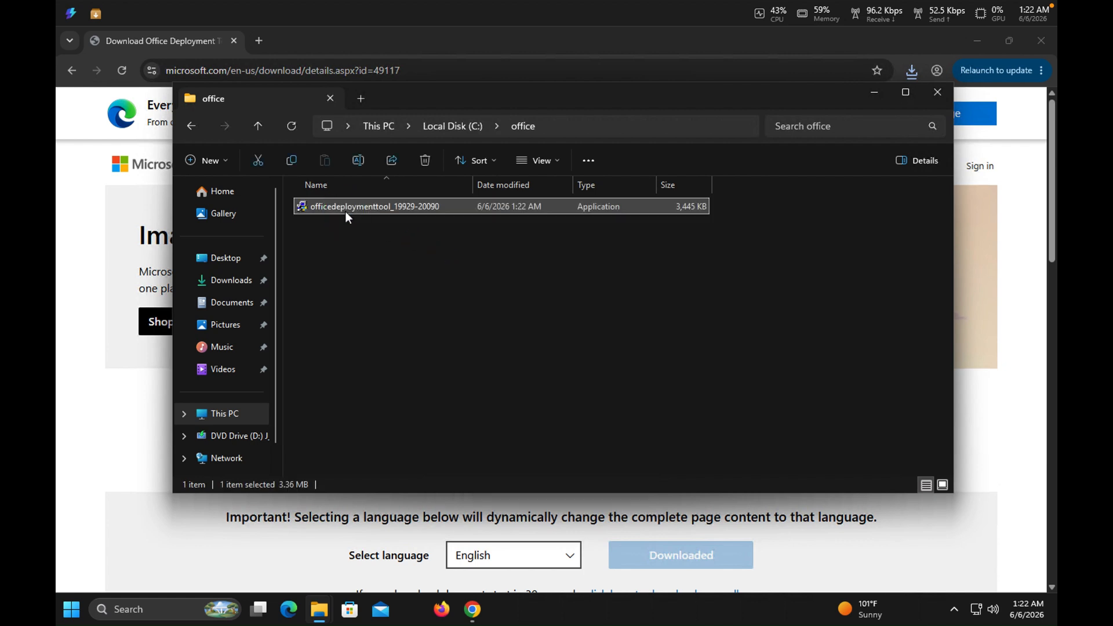
Run the deployment tool from the office folder, accept the Microsoft Software License Terms and continue.
right_click(333, 209)
key(Return)
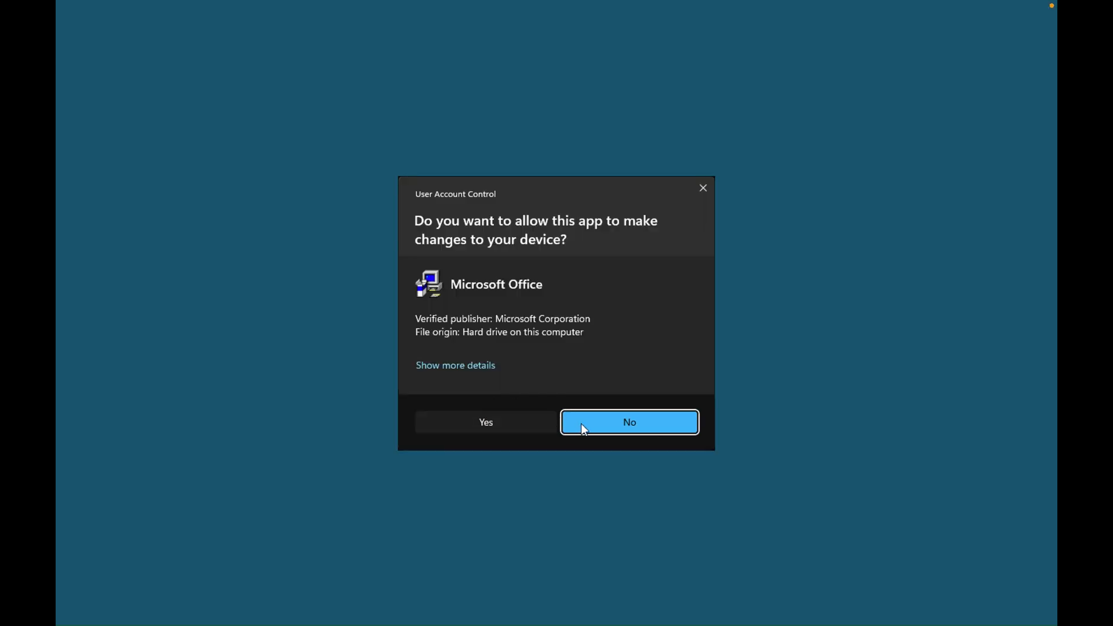
click(520, 429)
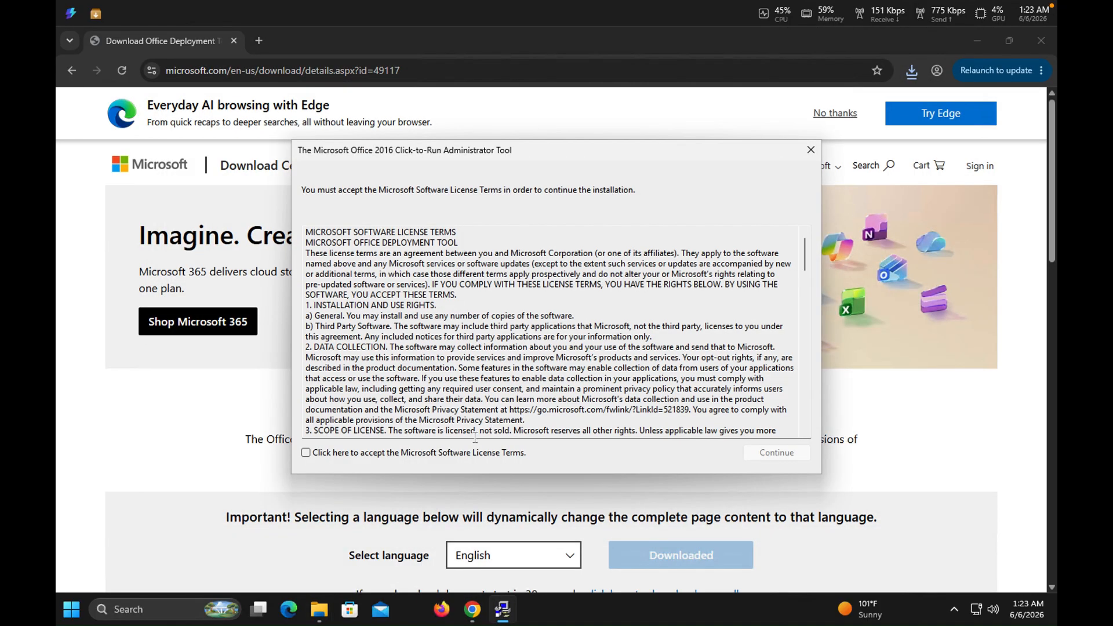
click(400, 457)
click(777, 452)
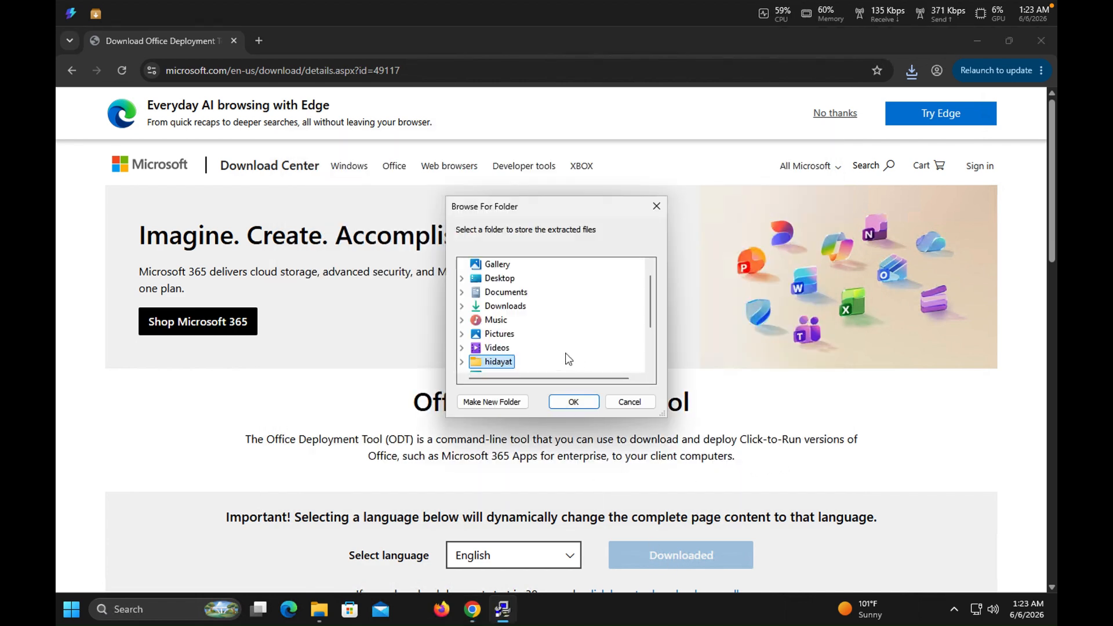
Extract the tool's files to the office folder on Local Disk (C:) and dismiss the completion message.
scroll(652, 304, up, 1)
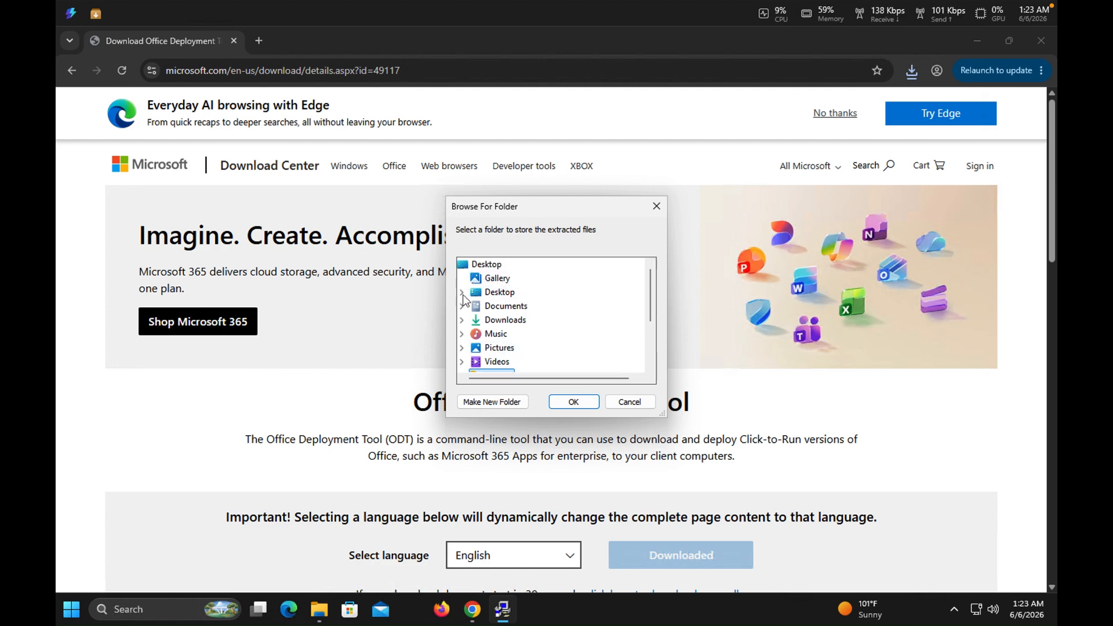
scroll(461, 304, down, 2)
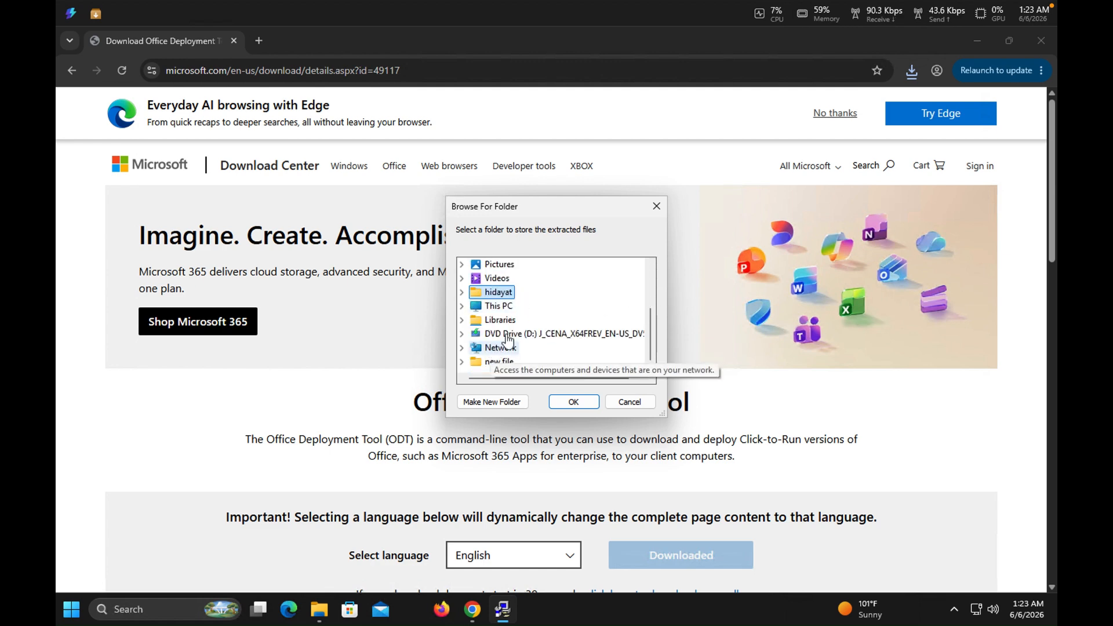
click(462, 306)
double_click(496, 324)
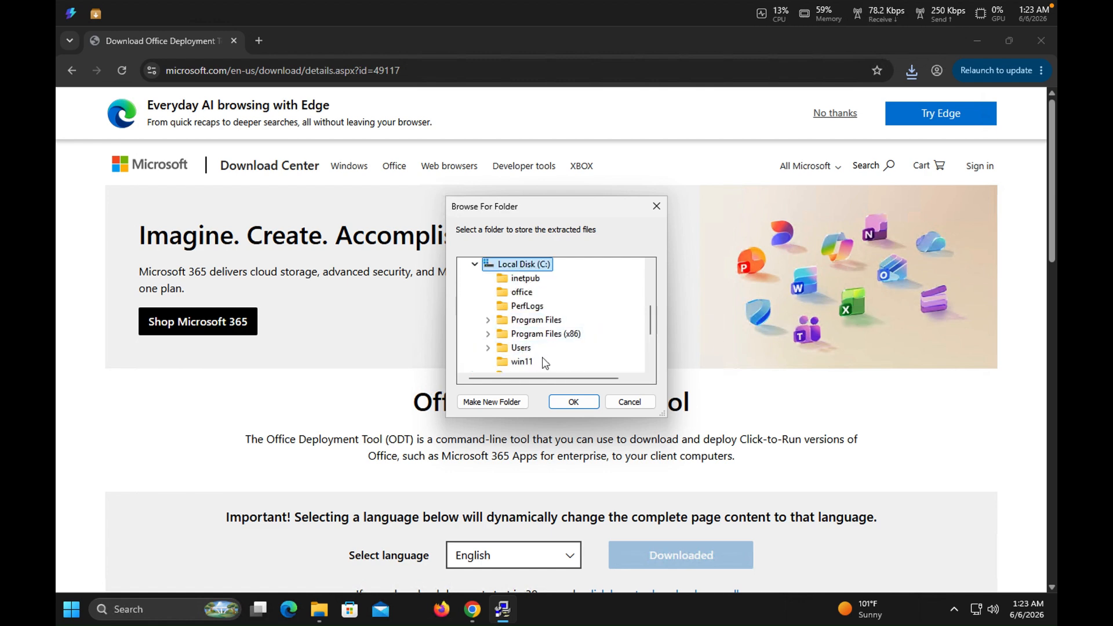
scroll(544, 339, up, 2)
scroll(545, 342, down, 3)
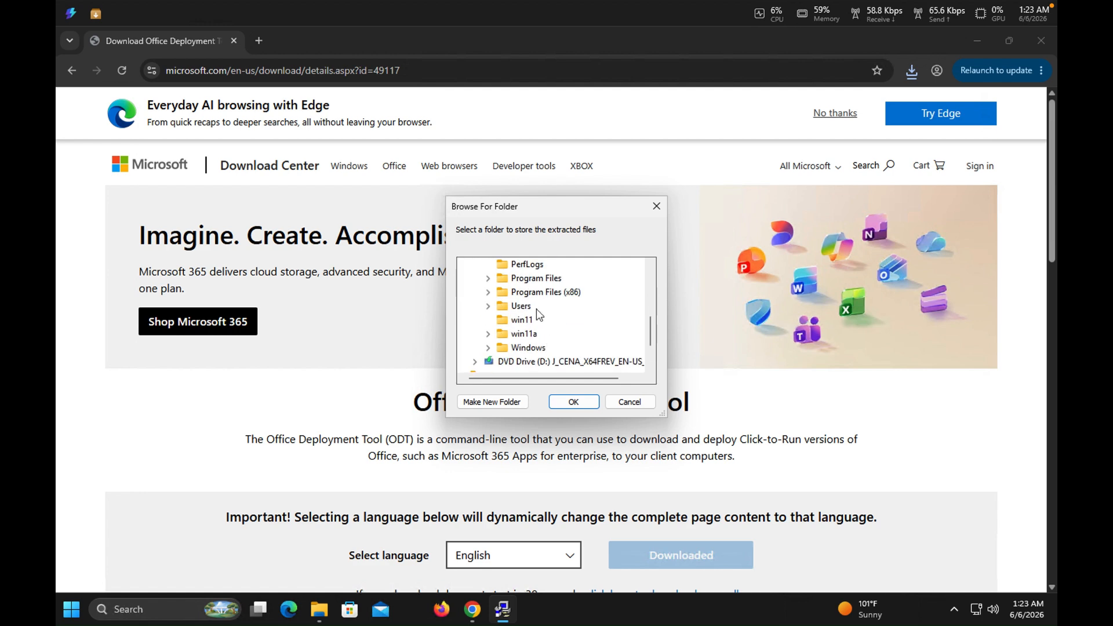
scroll(539, 314, down, 2)
drag(651, 347, 650, 325)
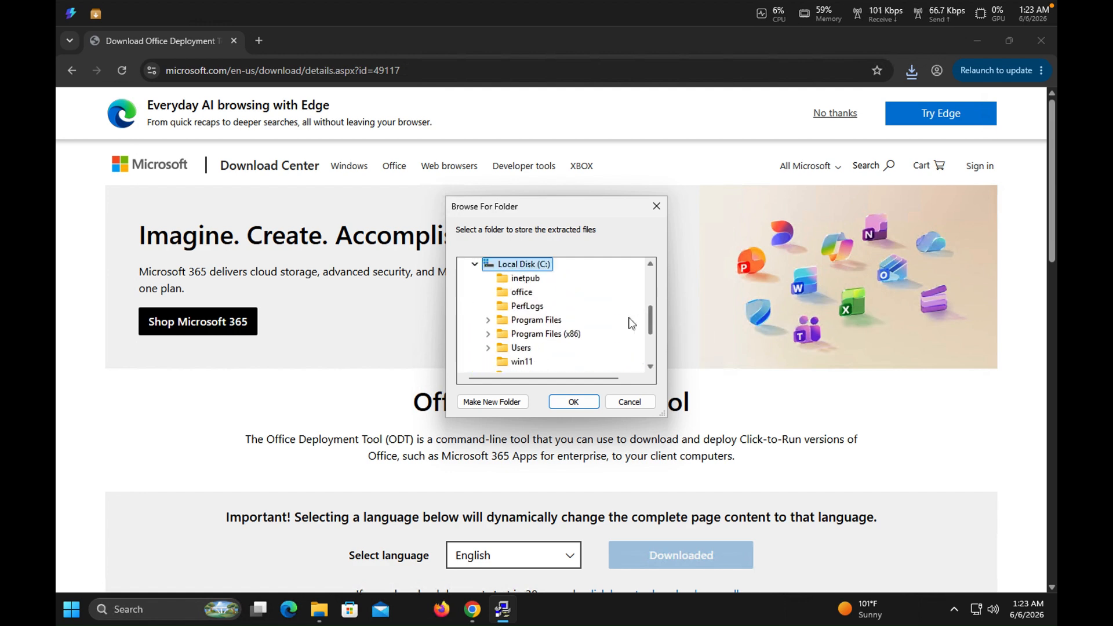
click(520, 292)
click(599, 405)
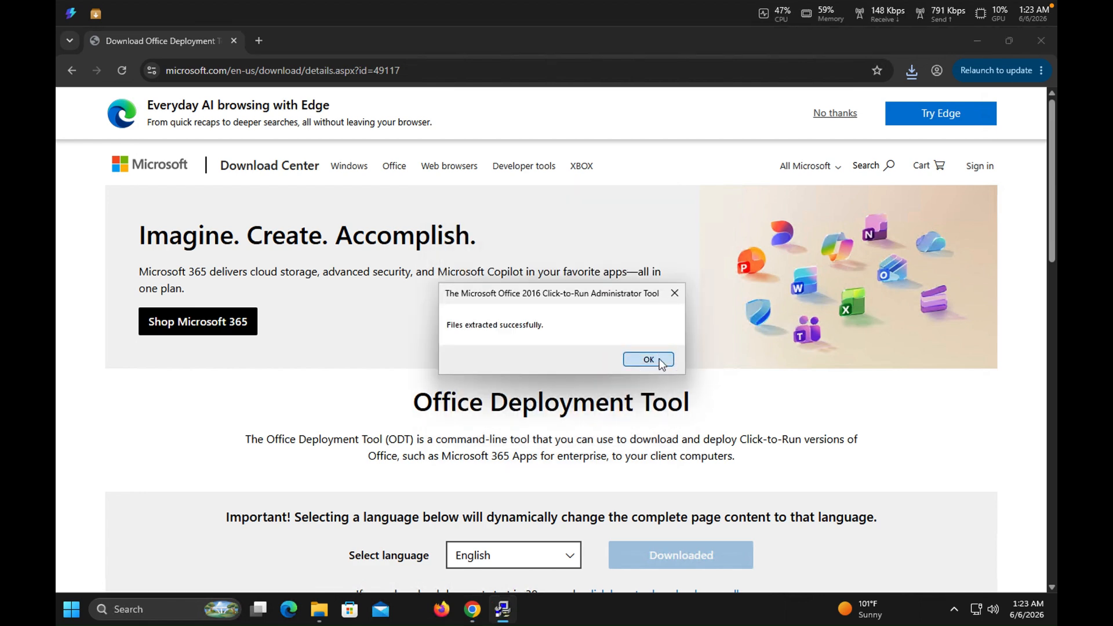
click(660, 361)
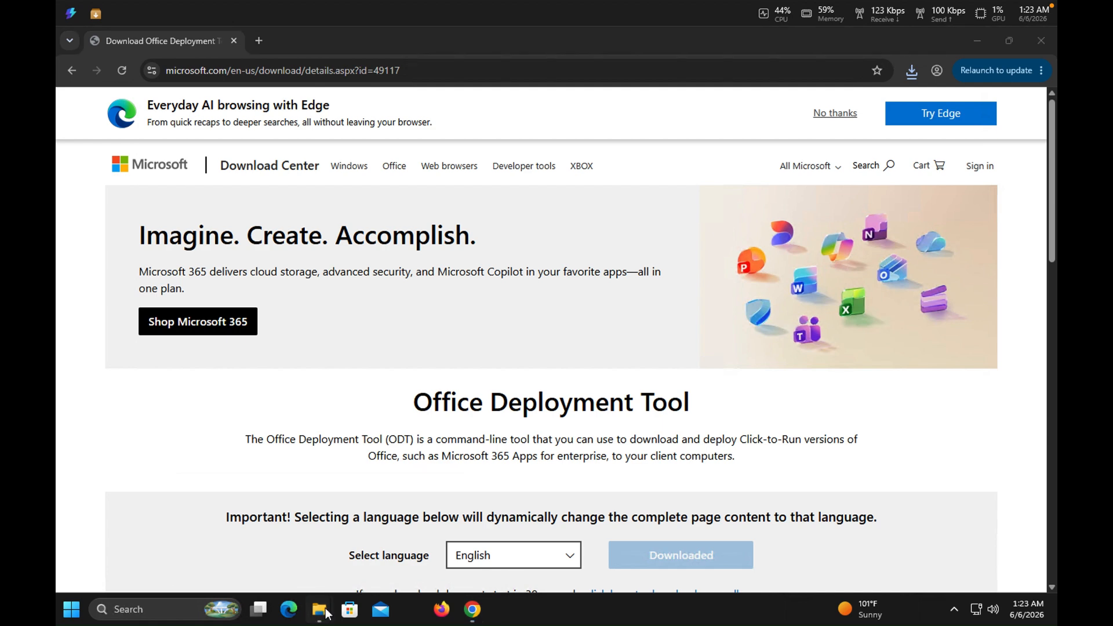
mouse_move(326, 614)
click(276, 566)
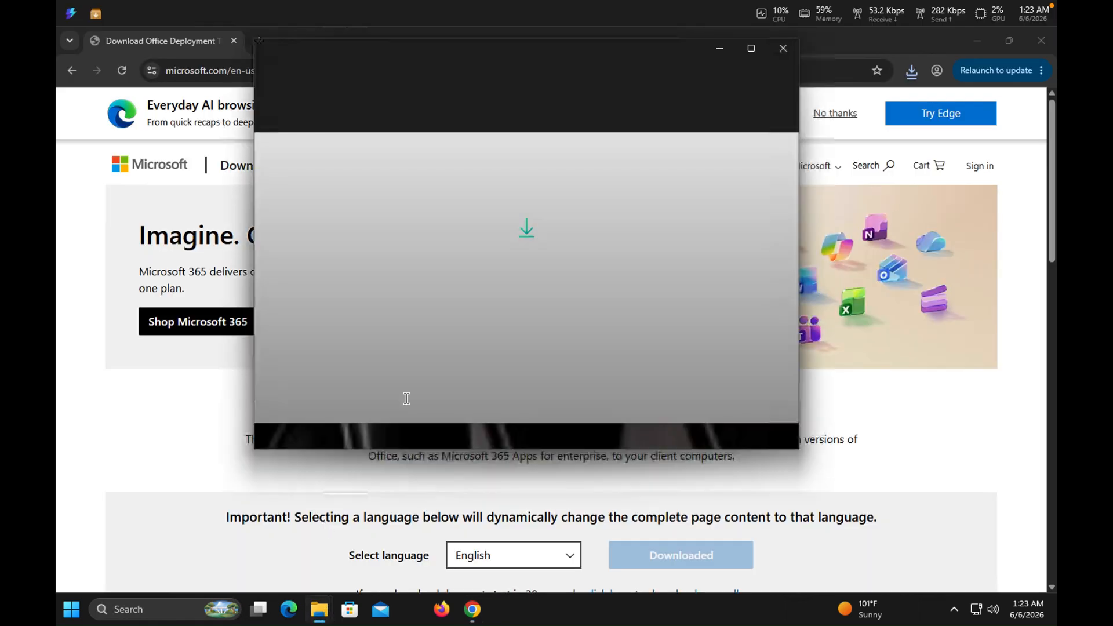
click(786, 42)
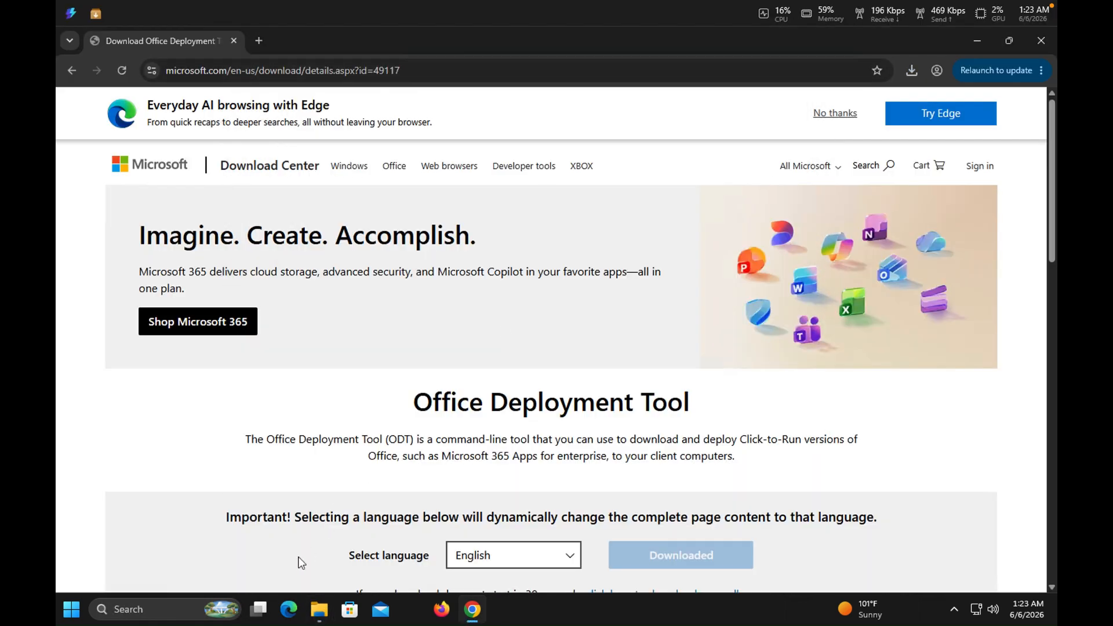
click(317, 609)
click(311, 577)
Search the web for "office customization tool" and open the Microsoft 365 Apps admin center result.
click(432, 68)
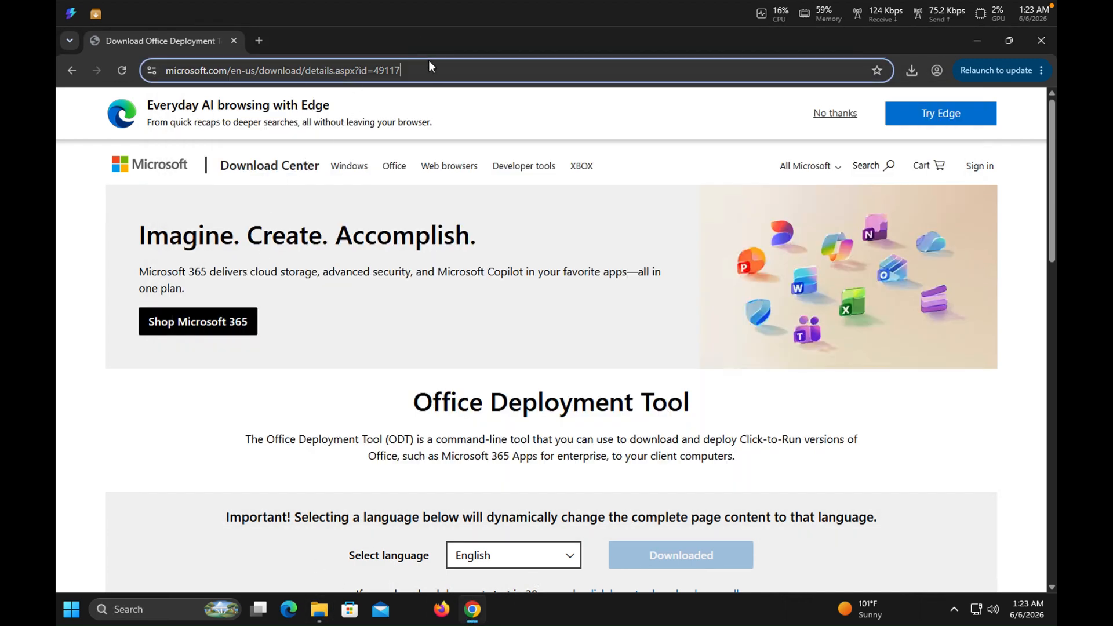
text(cu)
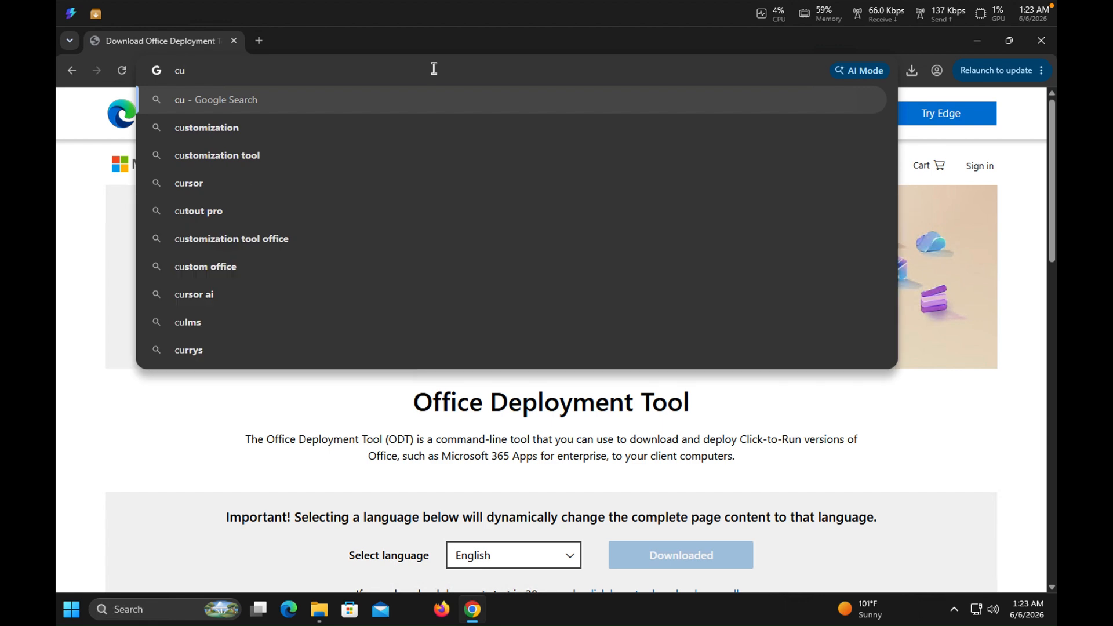
key(BackSpace)
key(BackSpace)
text(o)
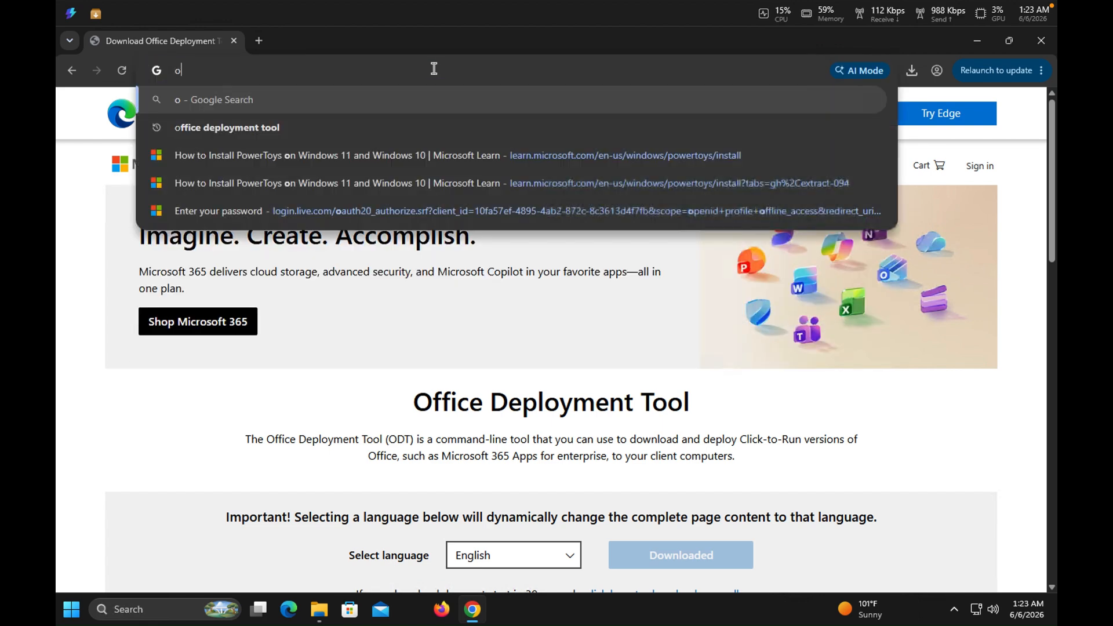
text(ffice)
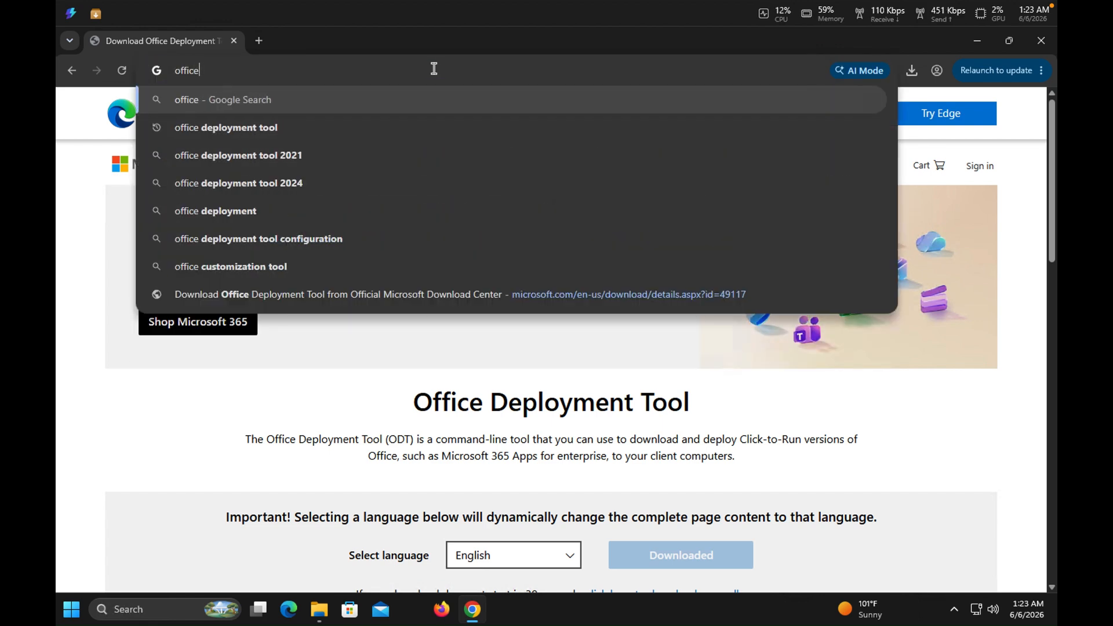
text( cu)
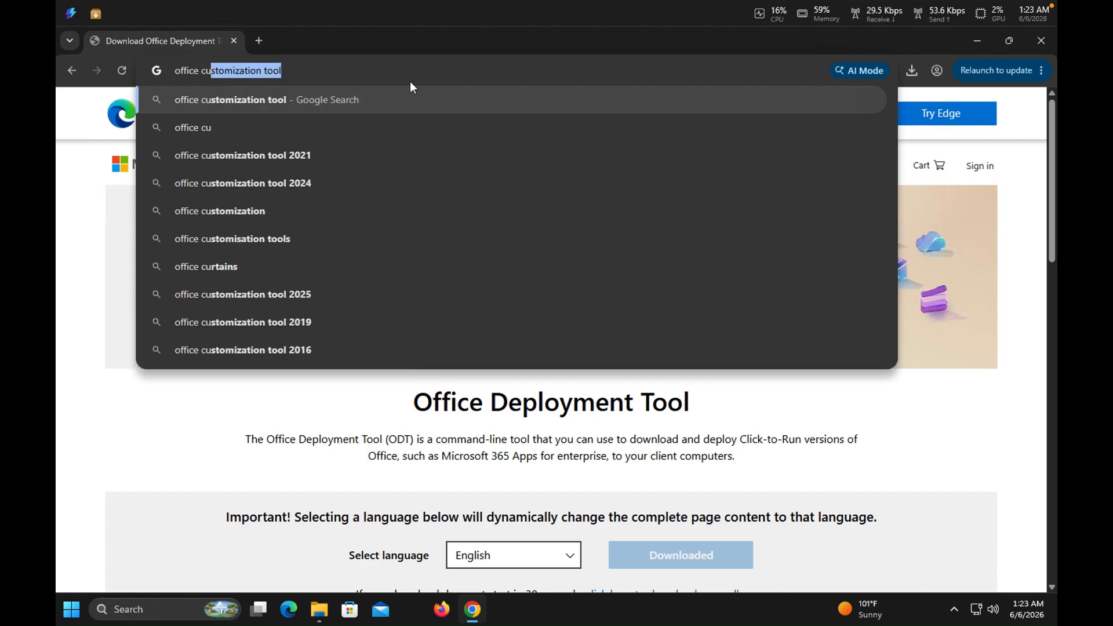
key(Return)
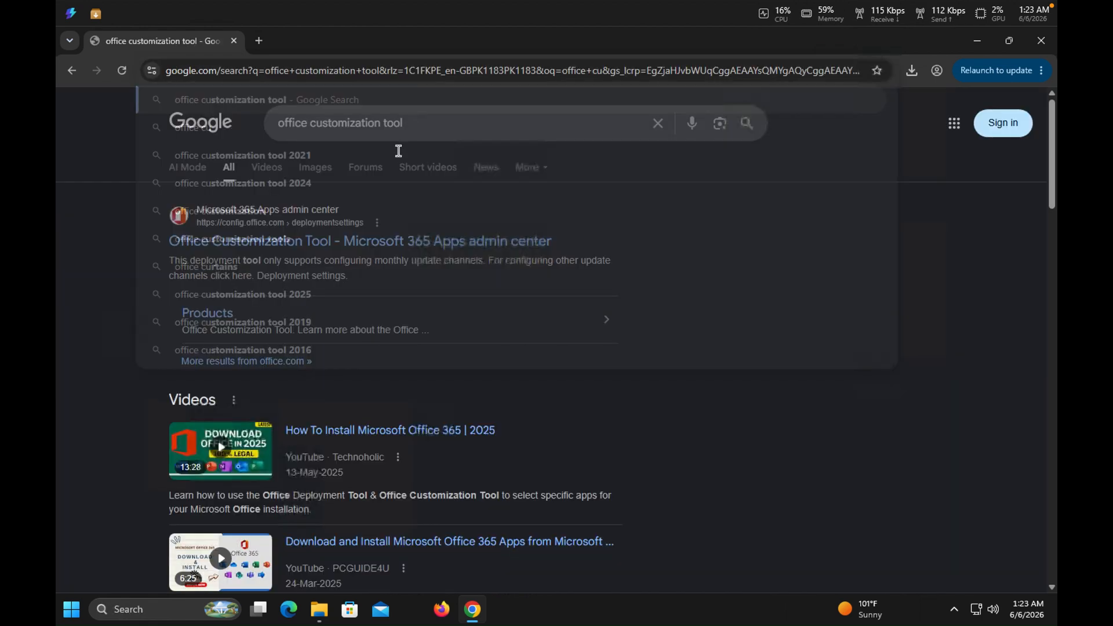
click(312, 241)
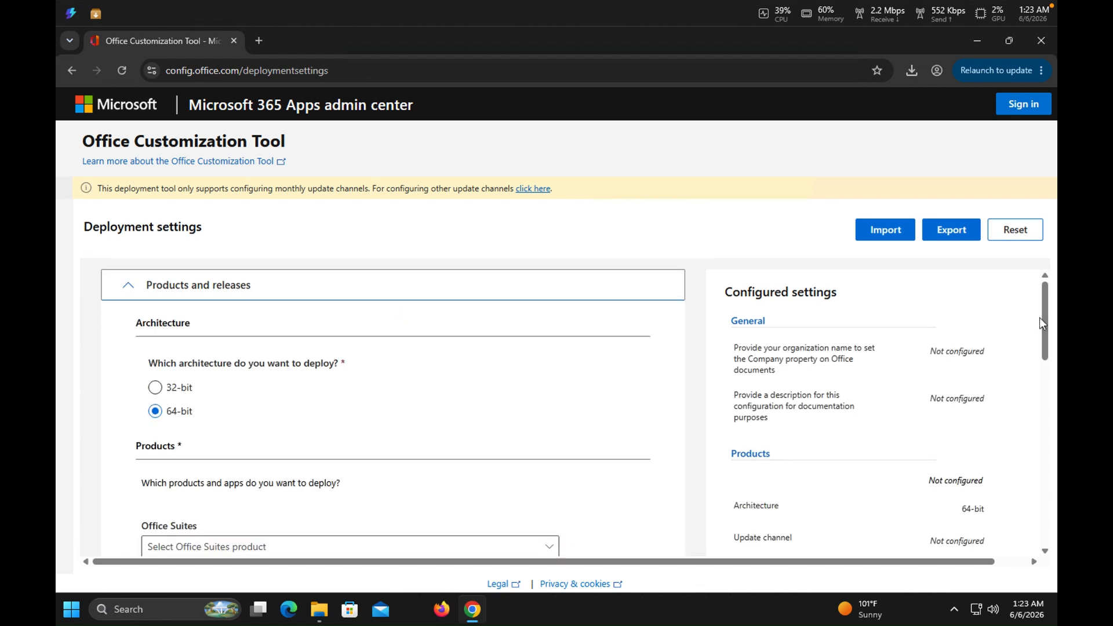
Choose Office LTSC Professional Plus 2024 - Volume License as the Office suite to deploy.
click(1043, 315)
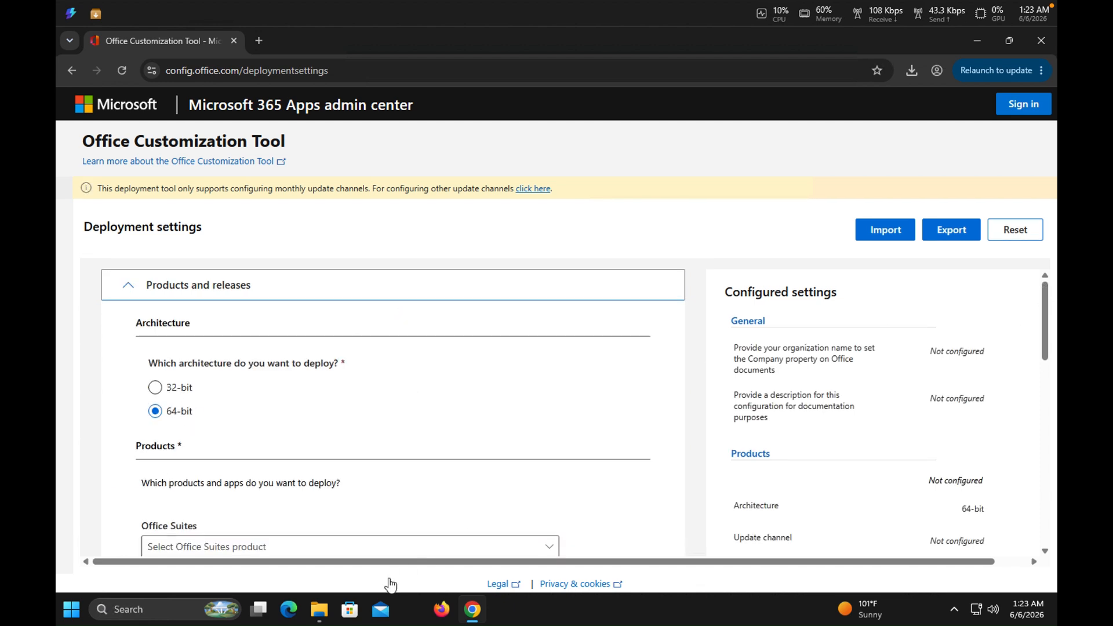
drag(1045, 333, 1044, 370)
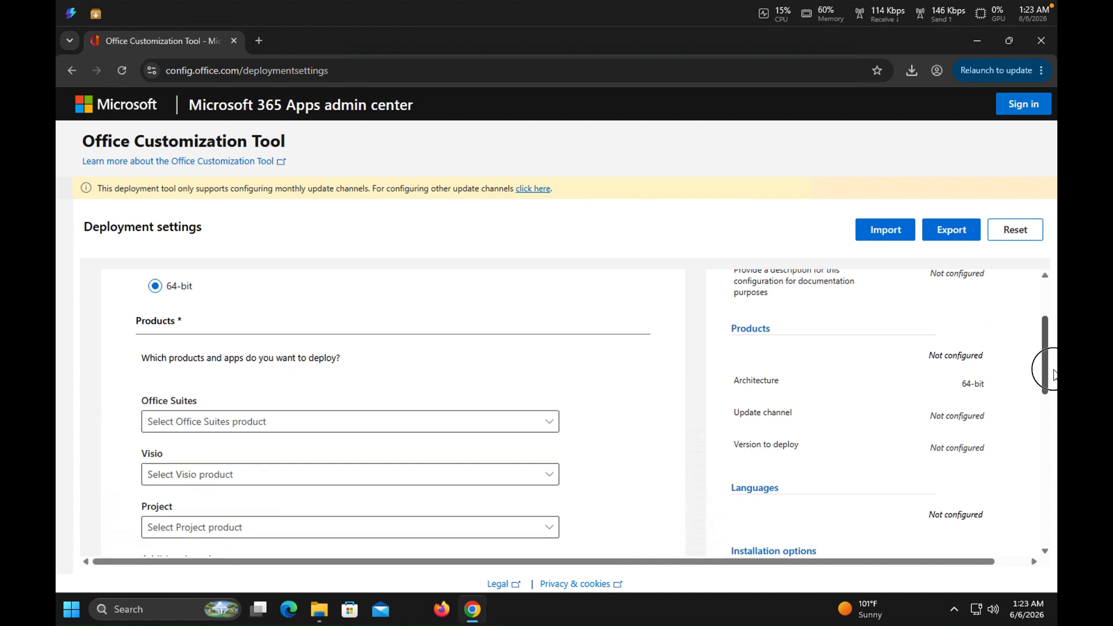
click(386, 428)
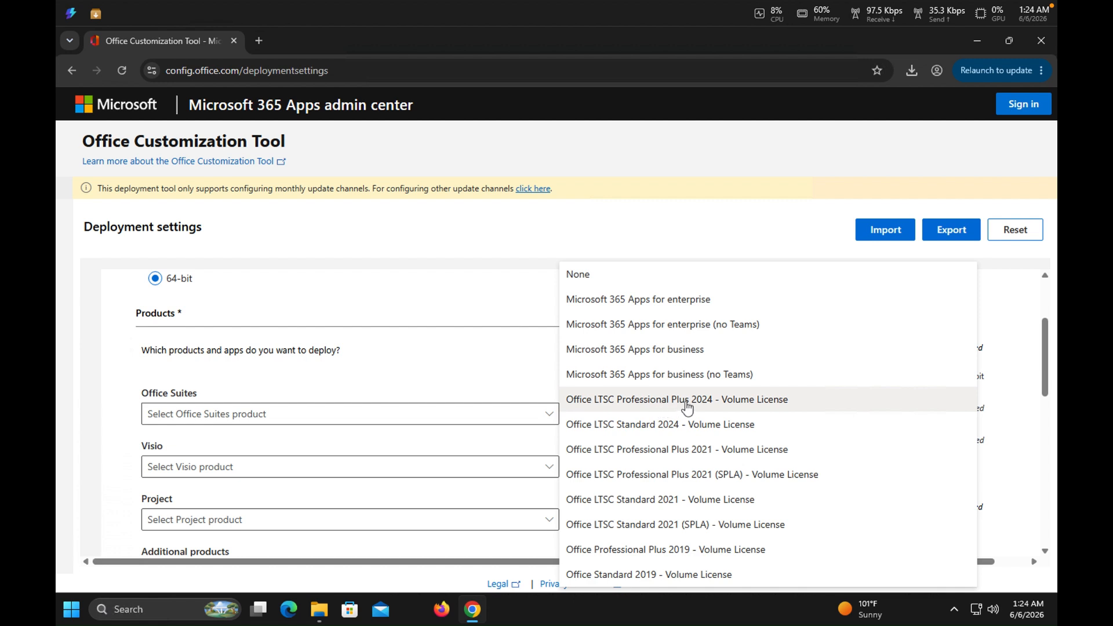
click(713, 403)
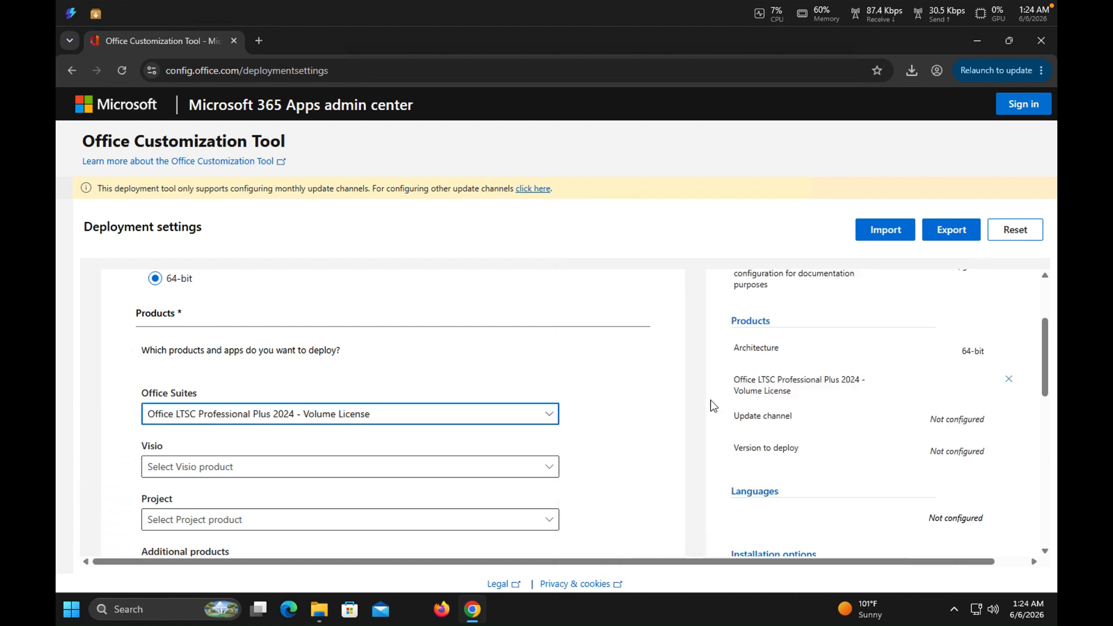
drag(1048, 339, 1047, 448)
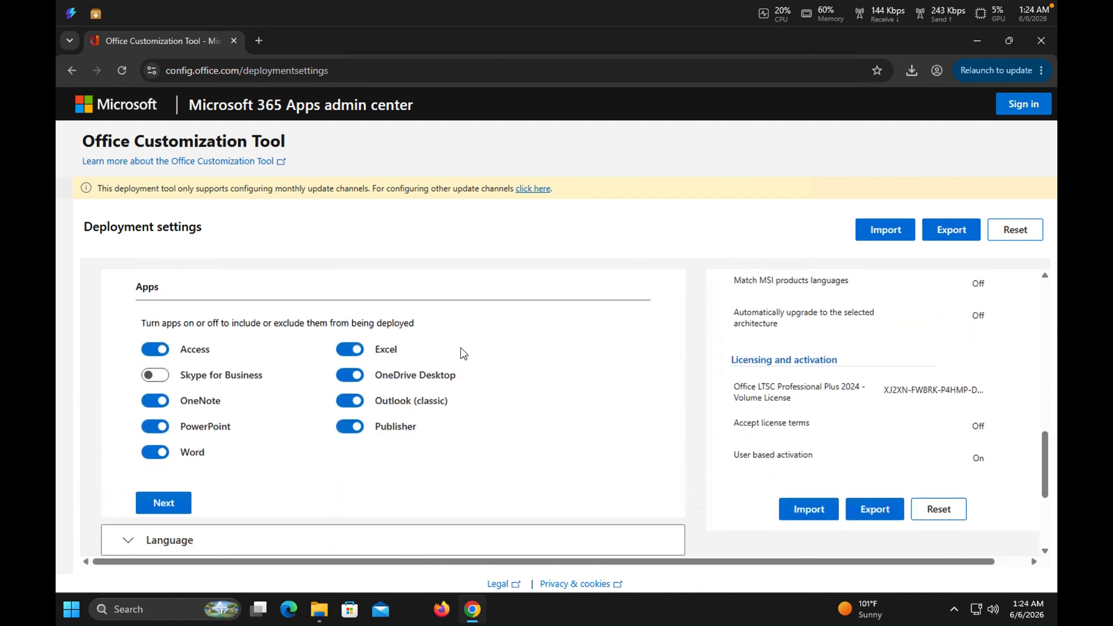
Exclude Access, OneNote, Publisher and OneDrive Desktop from the deployment, and continue to the language settings.
click(163, 351)
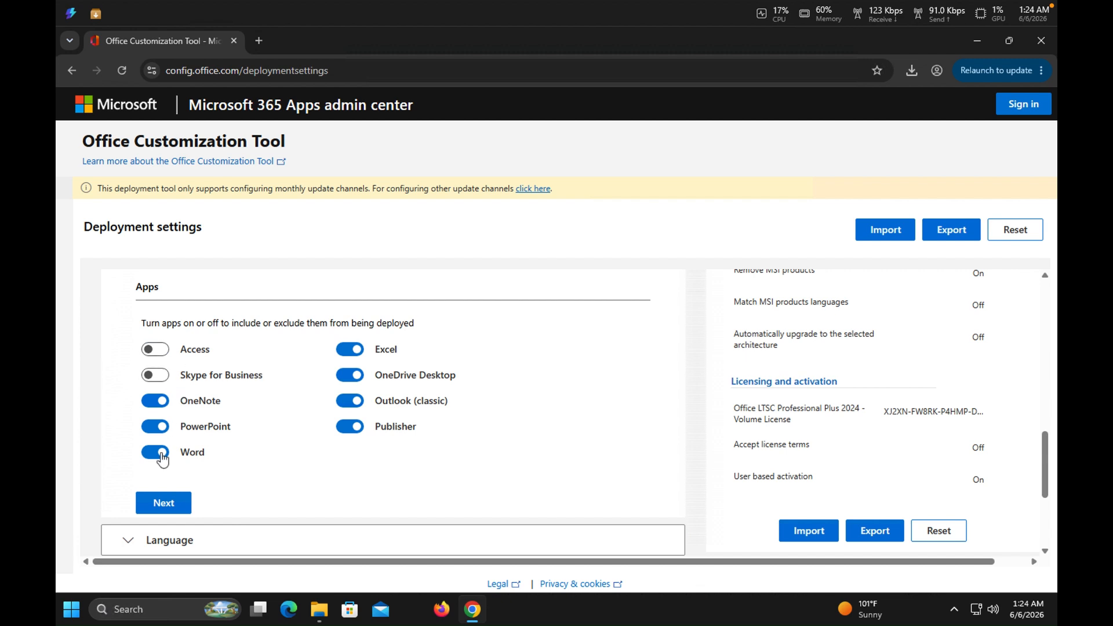
click(158, 406)
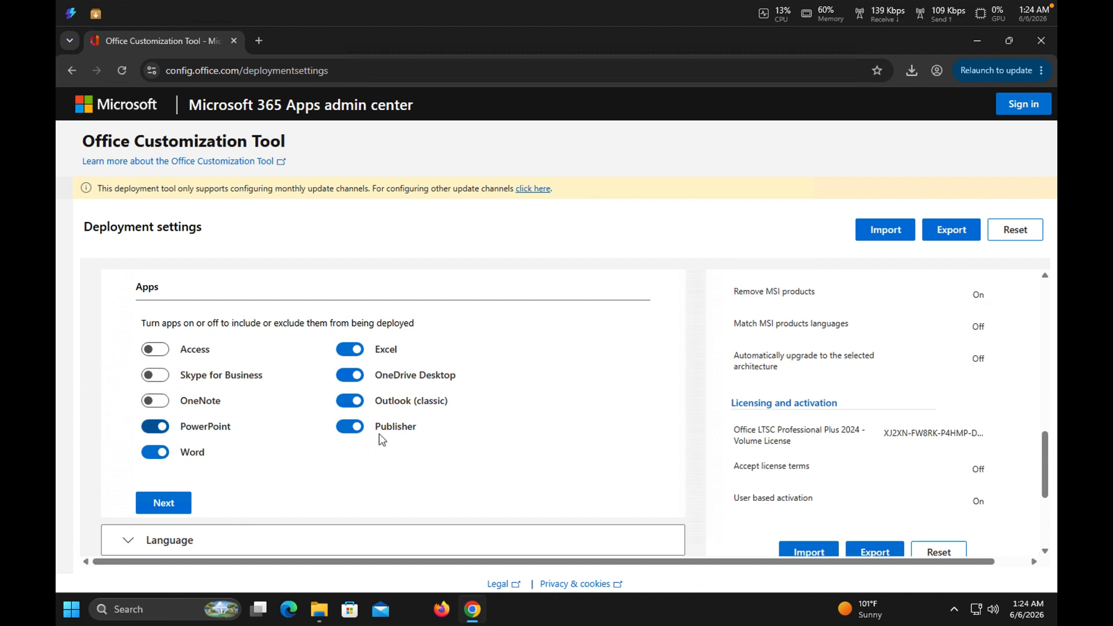
click(352, 428)
click(351, 376)
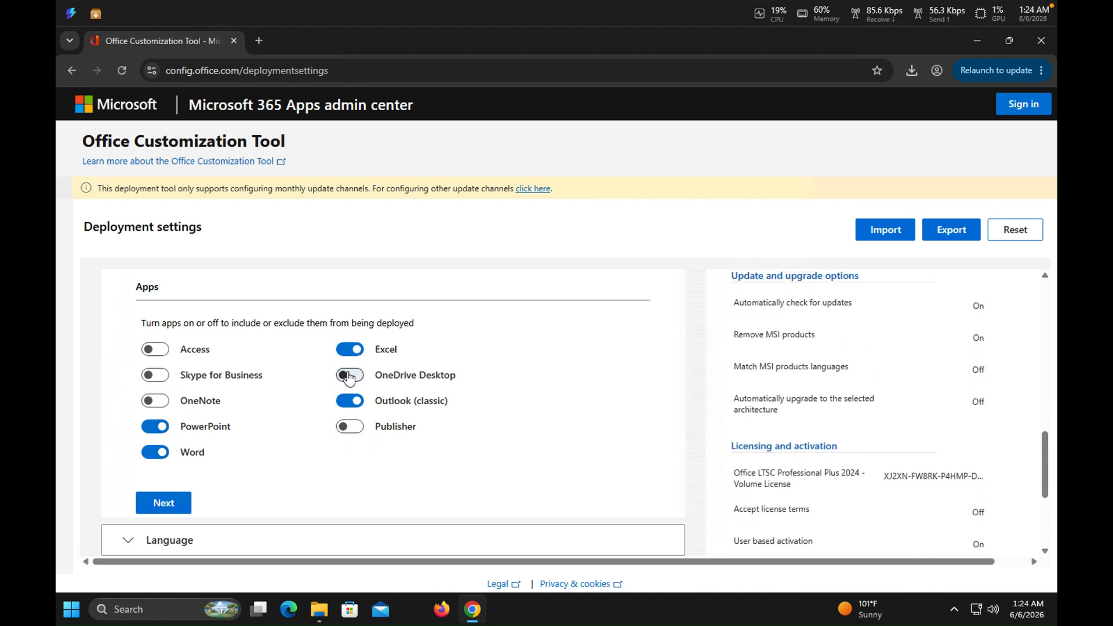
click(163, 504)
Continue through the Language and Installation sections without changing any of their settings.
drag(1047, 298, 1054, 355)
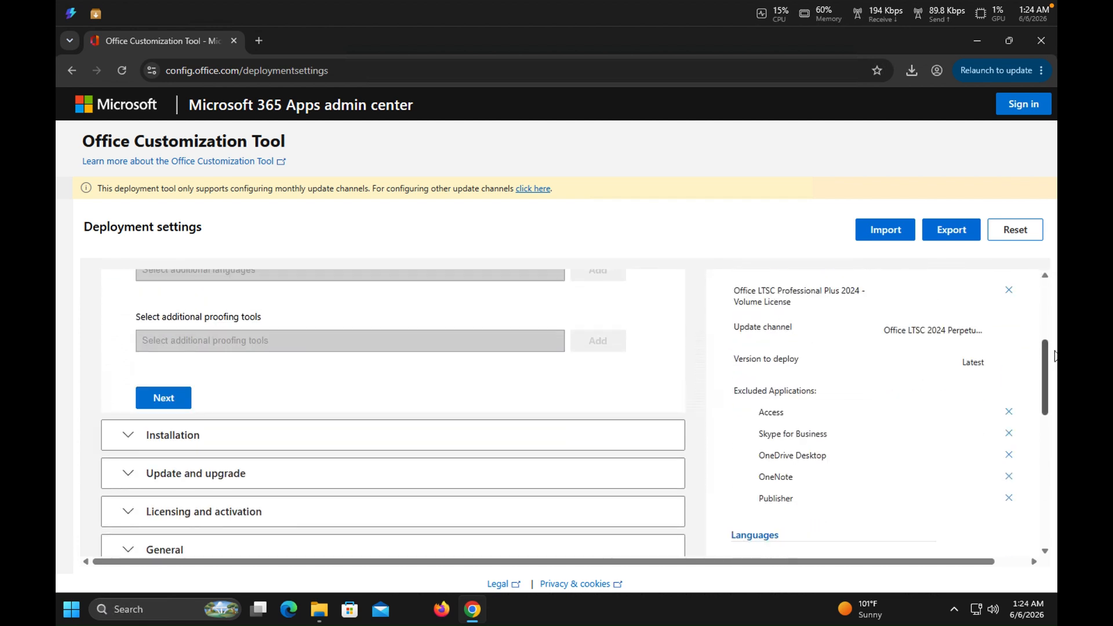
click(184, 401)
drag(1043, 329, 1053, 414)
click(164, 404)
Turn off uninstalling MSI versions of Office, including Visio and Project, and continue to the licensing settings.
drag(1040, 328, 1047, 422)
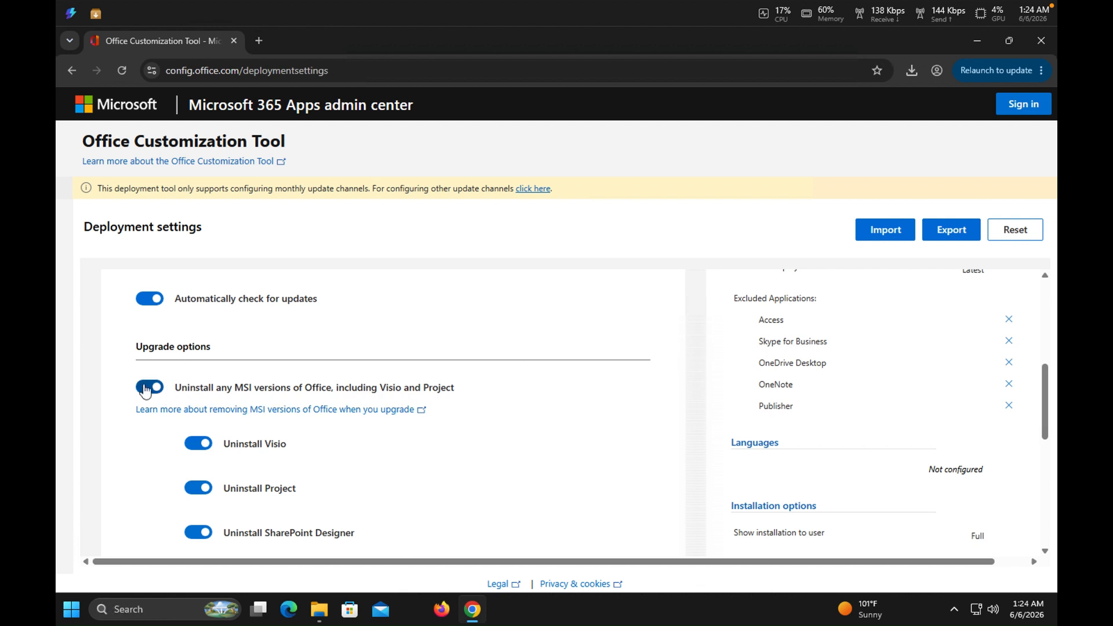
click(143, 390)
drag(1042, 411, 1044, 471)
click(164, 463)
Keep the KMS product key and user based activation, and continue through the licensing and General sections.
drag(1044, 328, 1052, 373)
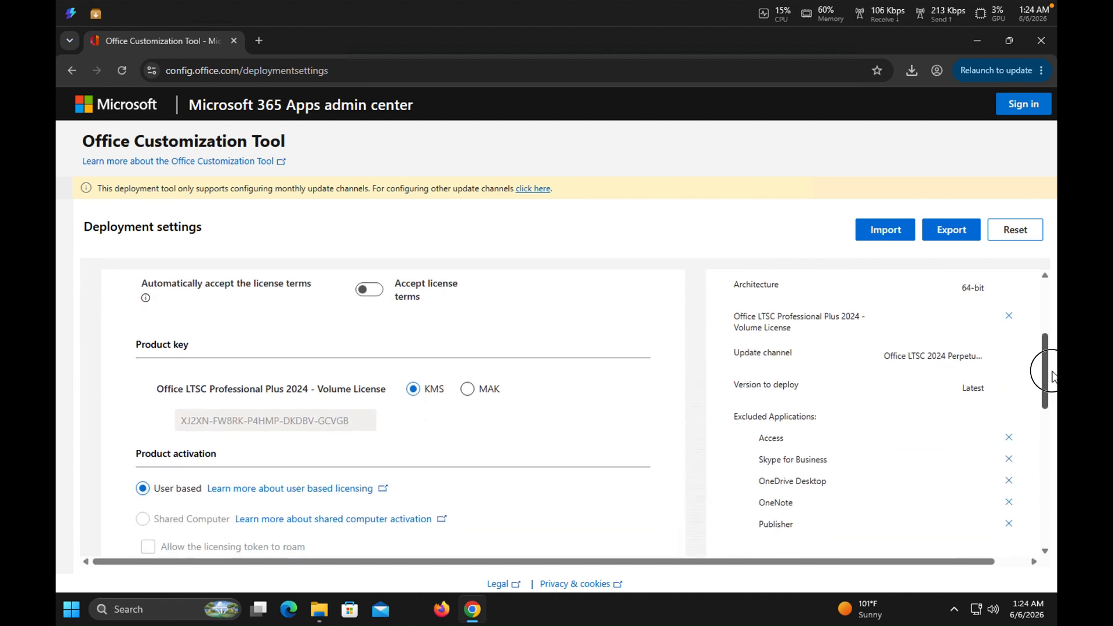
scroll(486, 473, down, 4)
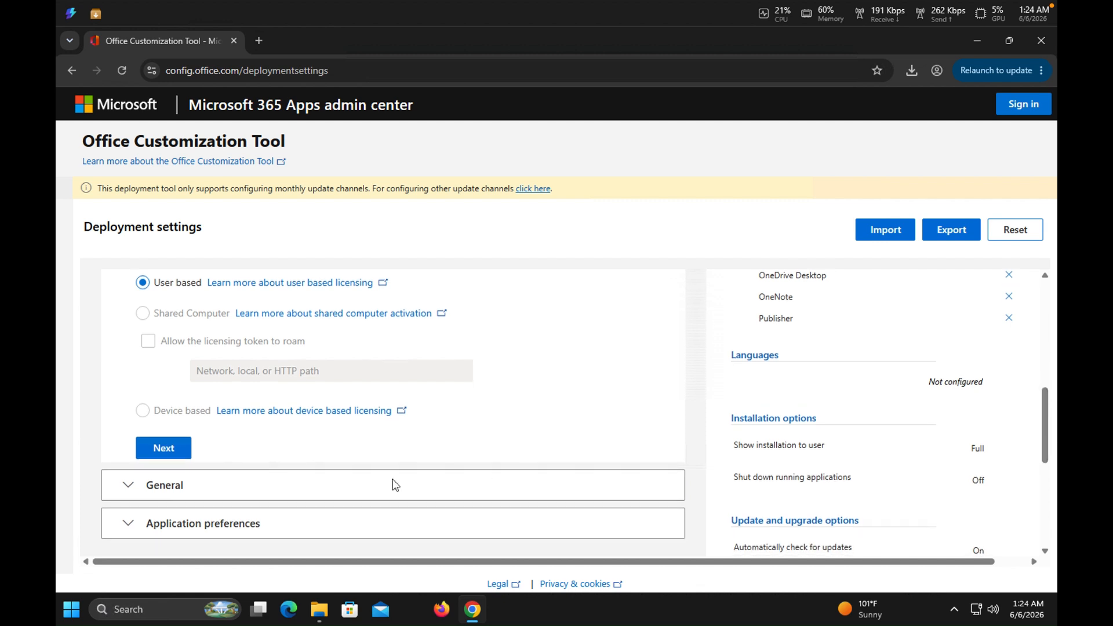
click(177, 452)
drag(1056, 350, 1049, 458)
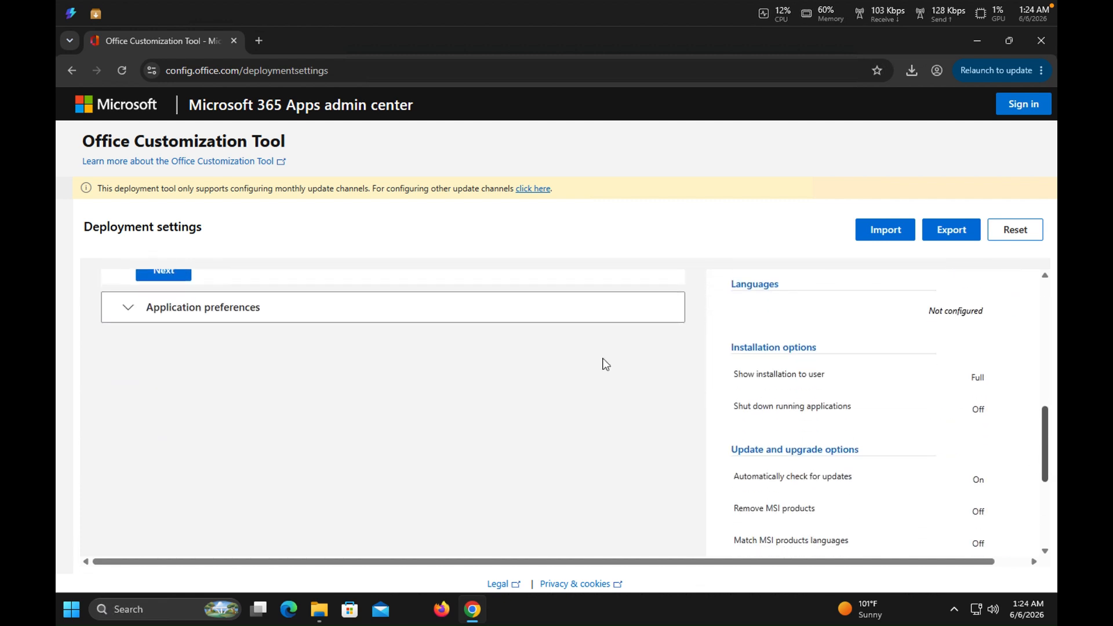
click(174, 276)
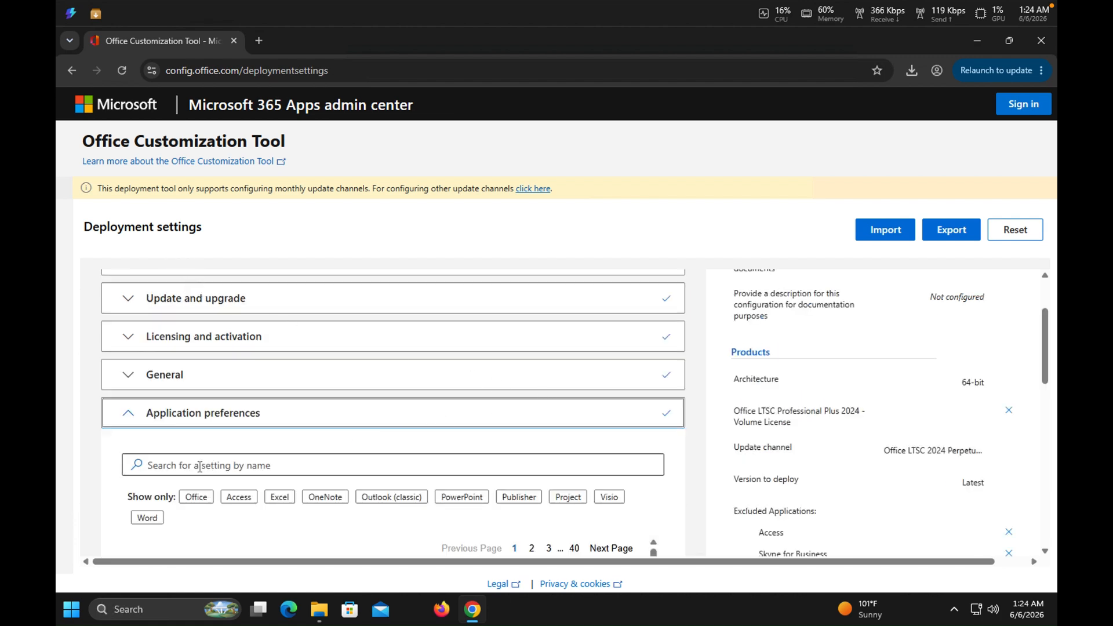
Finish the application preferences with their defaults and try to export the configuration.
drag(1047, 370, 1052, 545)
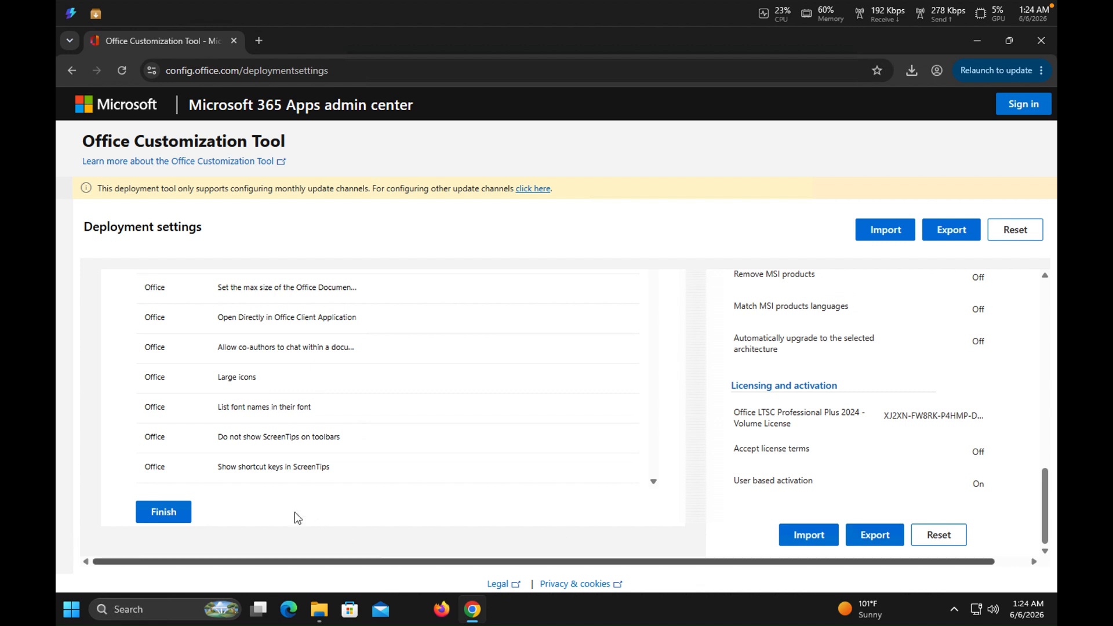
click(177, 513)
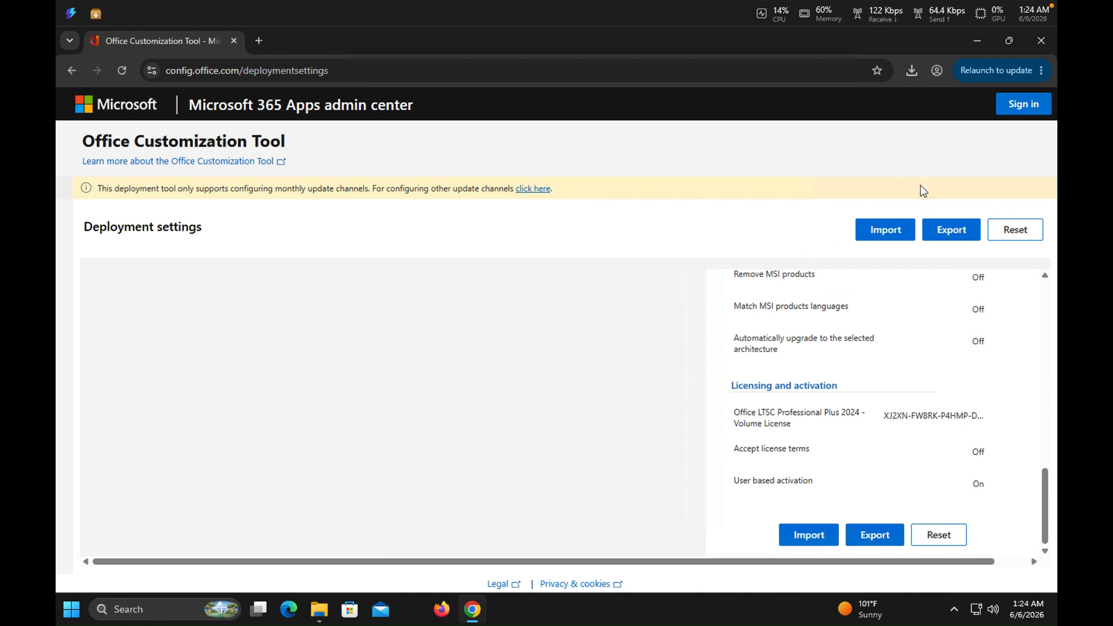
click(952, 233)
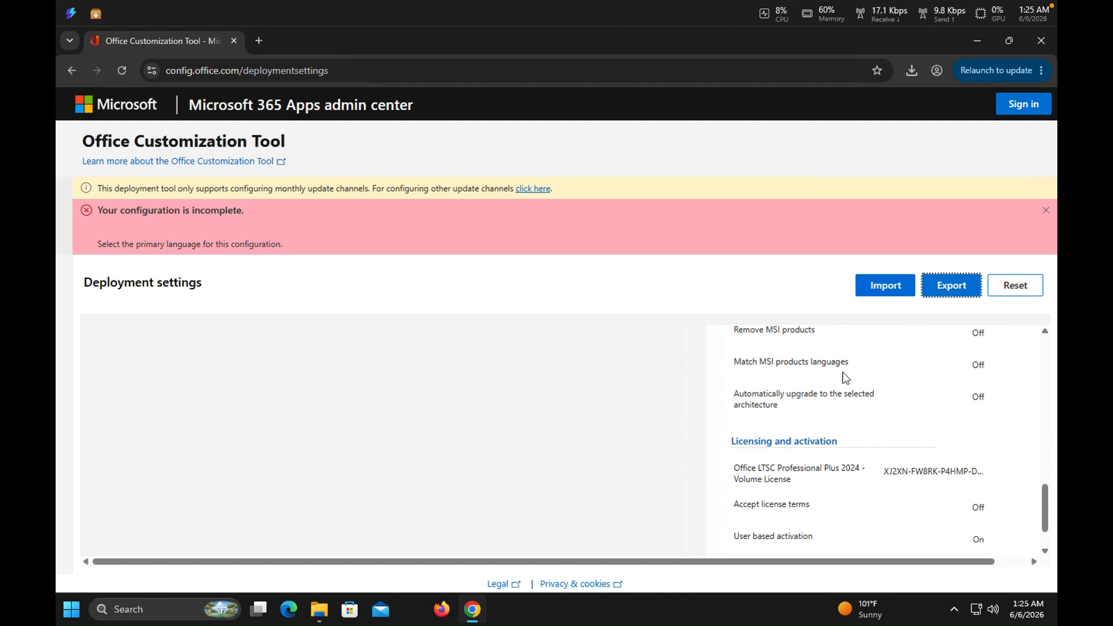
Set the primary language to English (United States) and continue past the Language section.
drag(1041, 450, 1032, 303)
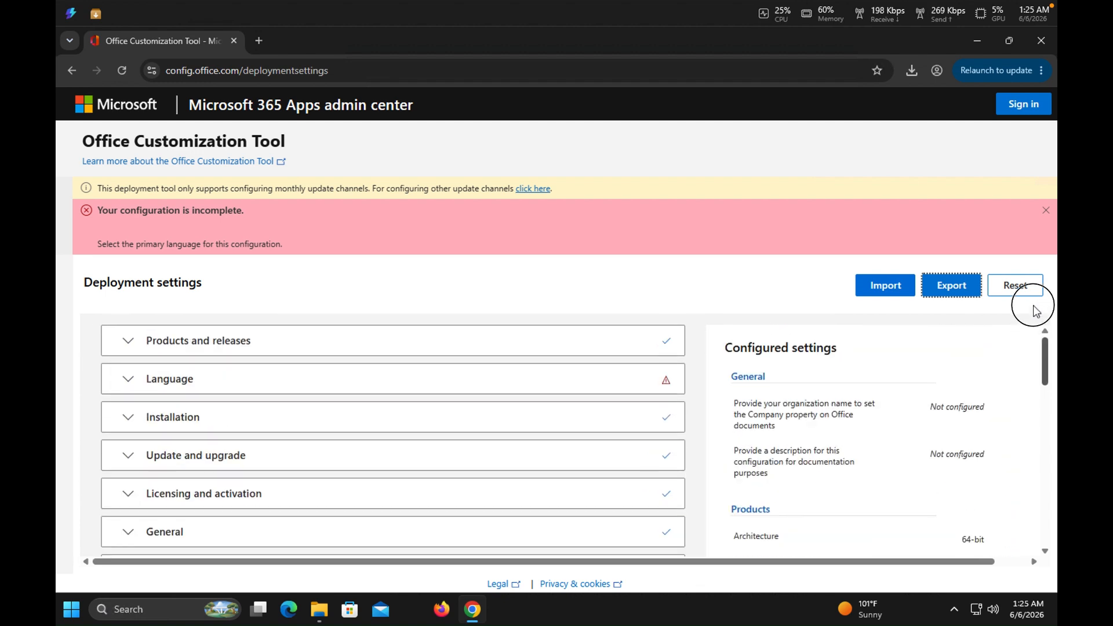
click(260, 389)
click(259, 487)
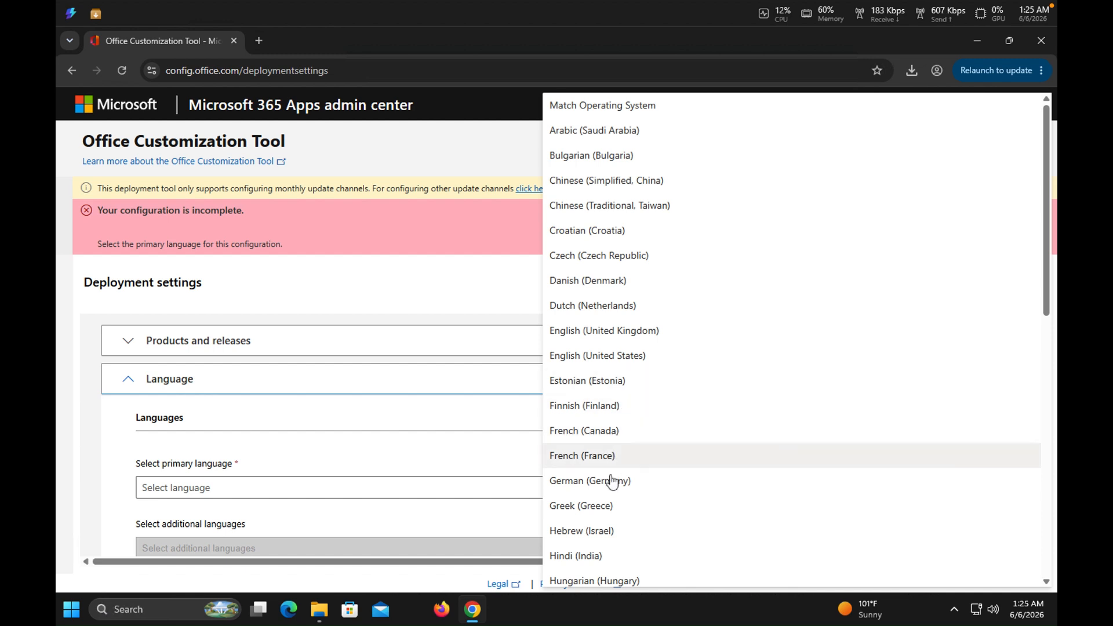
click(615, 355)
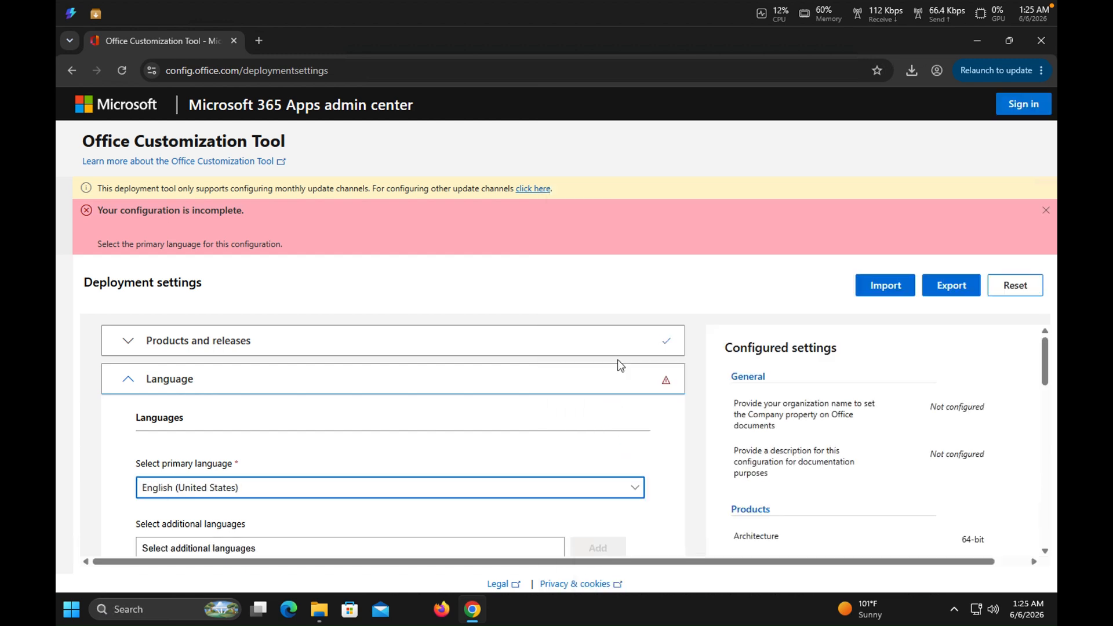
scroll(1047, 354, down, 5)
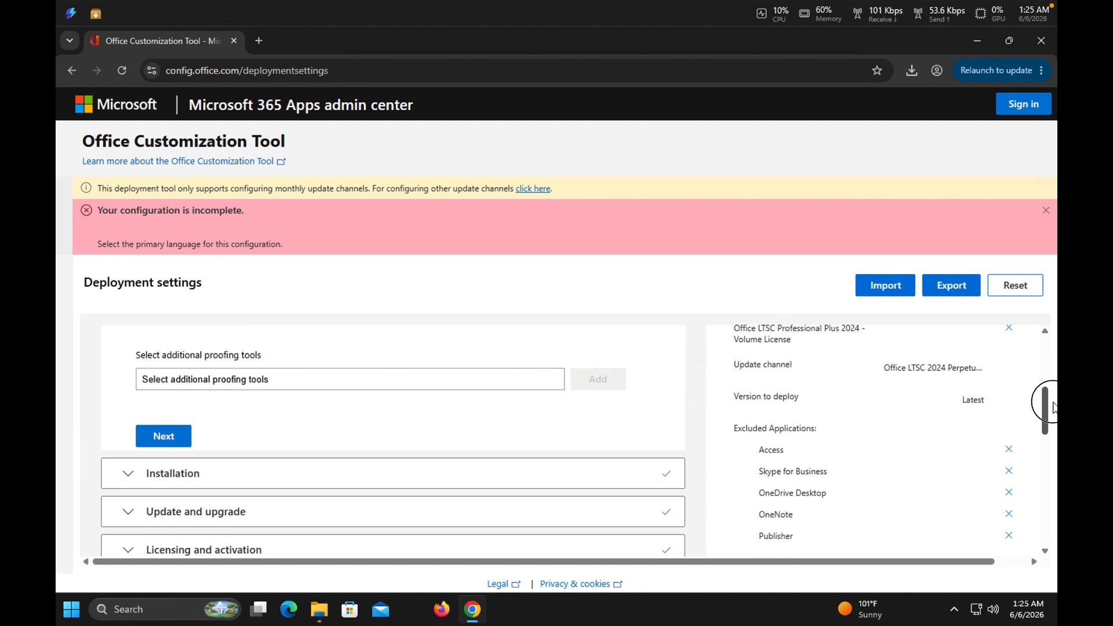
click(164, 395)
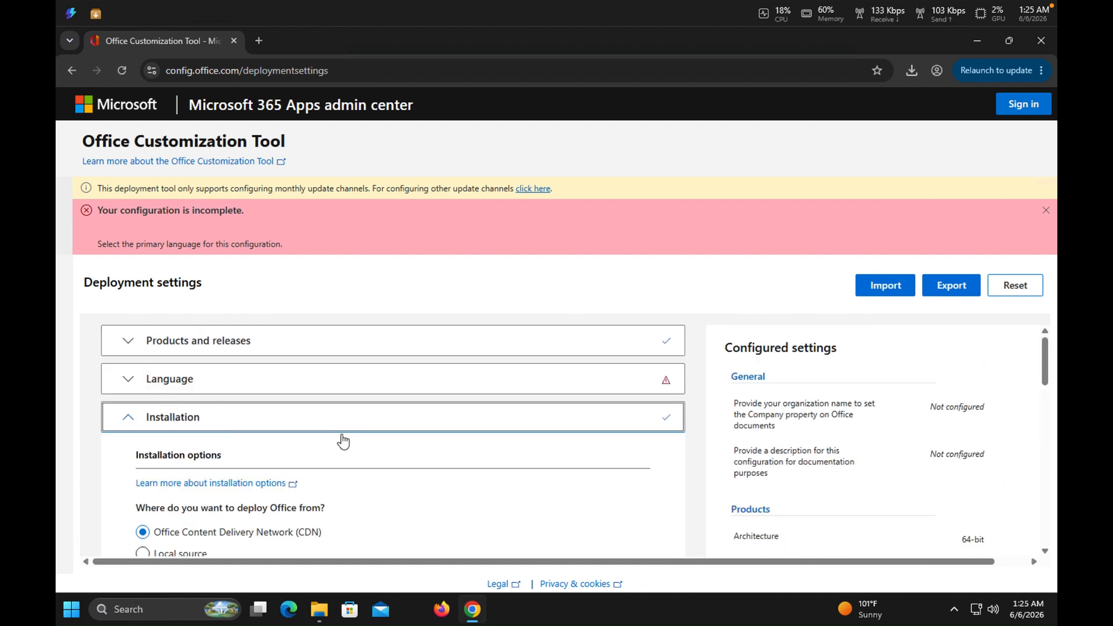
Start exporting the configuration with Office Open XML formats as the default file format.
click(886, 286)
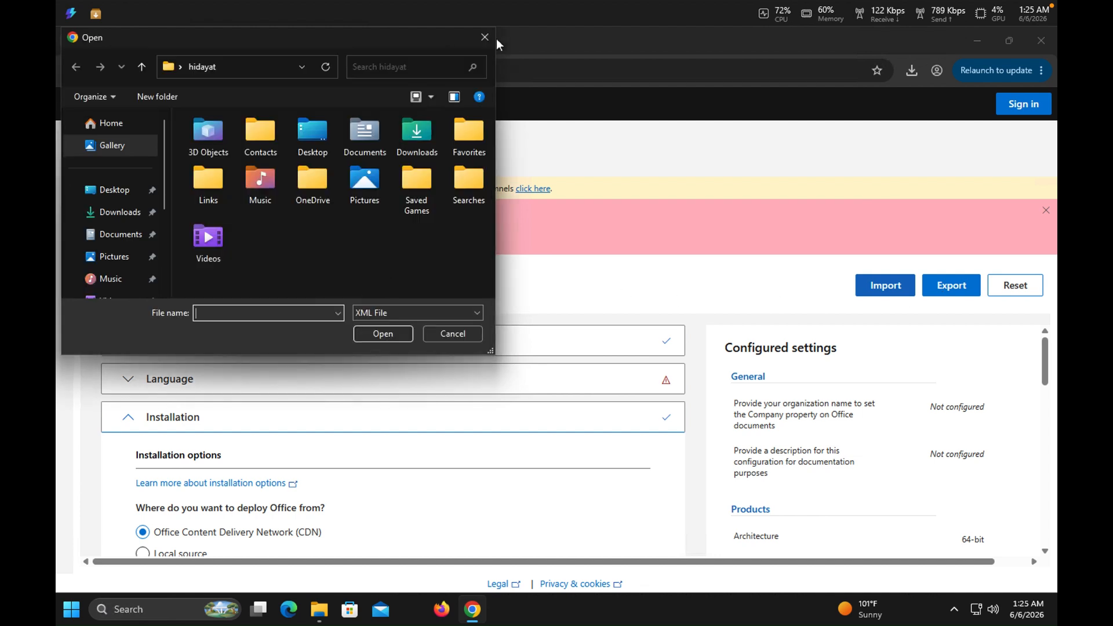
click(485, 37)
click(951, 285)
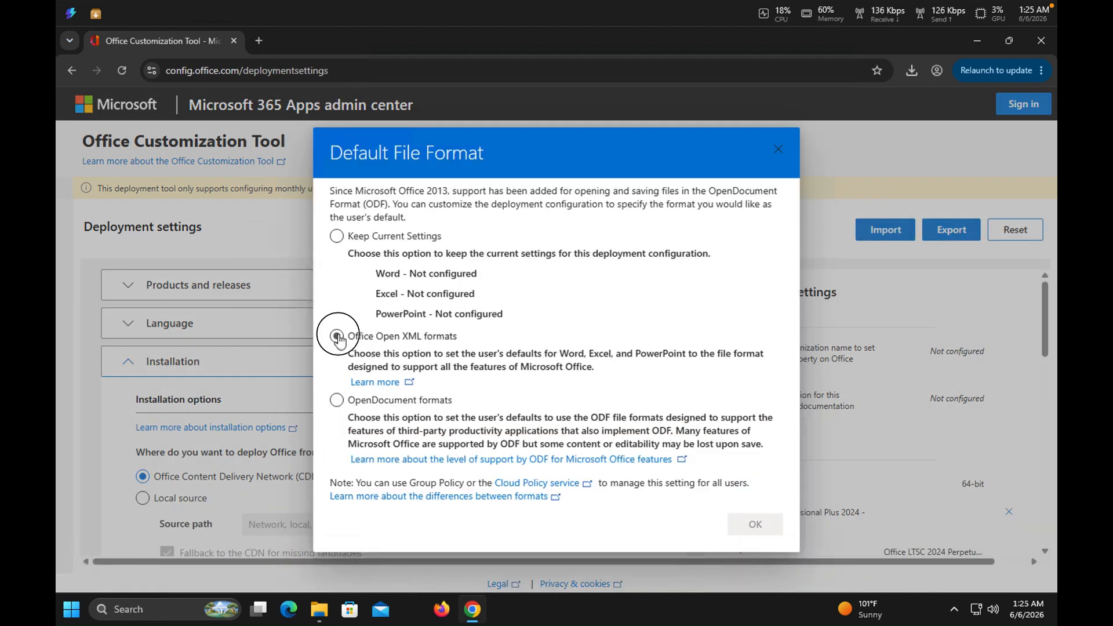
click(337, 336)
click(746, 523)
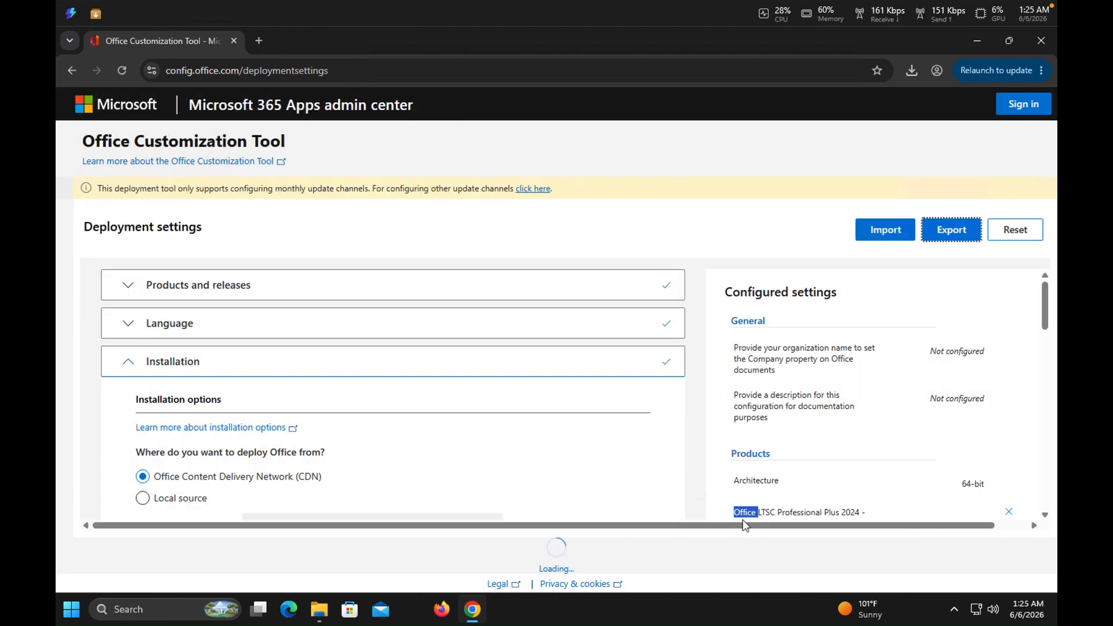
Accept the license agreement and export the configuration under the file name Configuration.
click(585, 398)
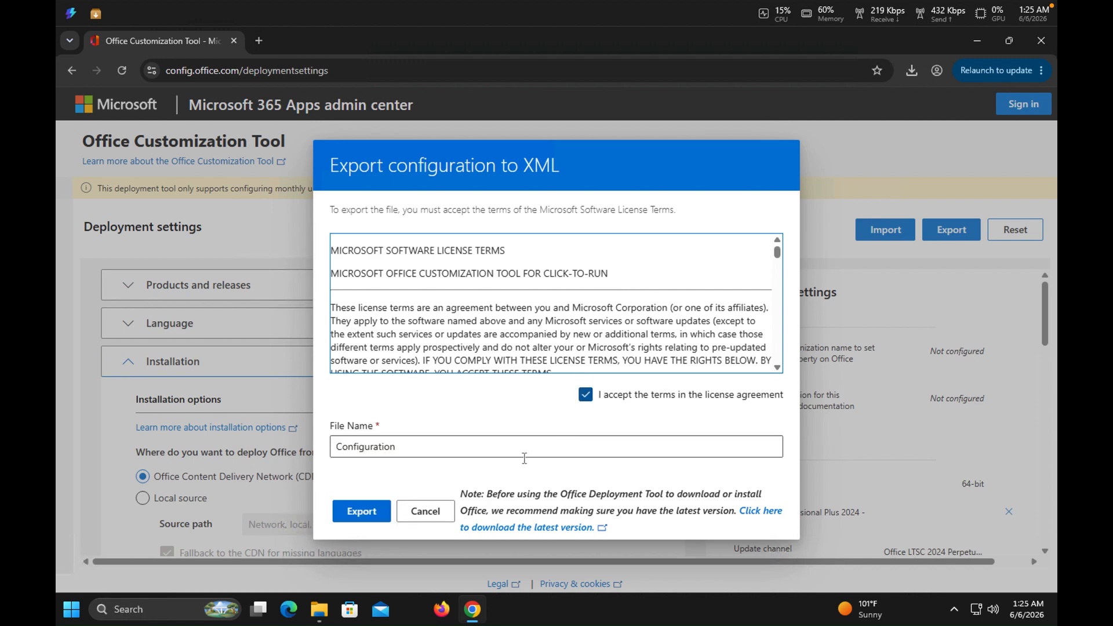
click(398, 457)
click(362, 510)
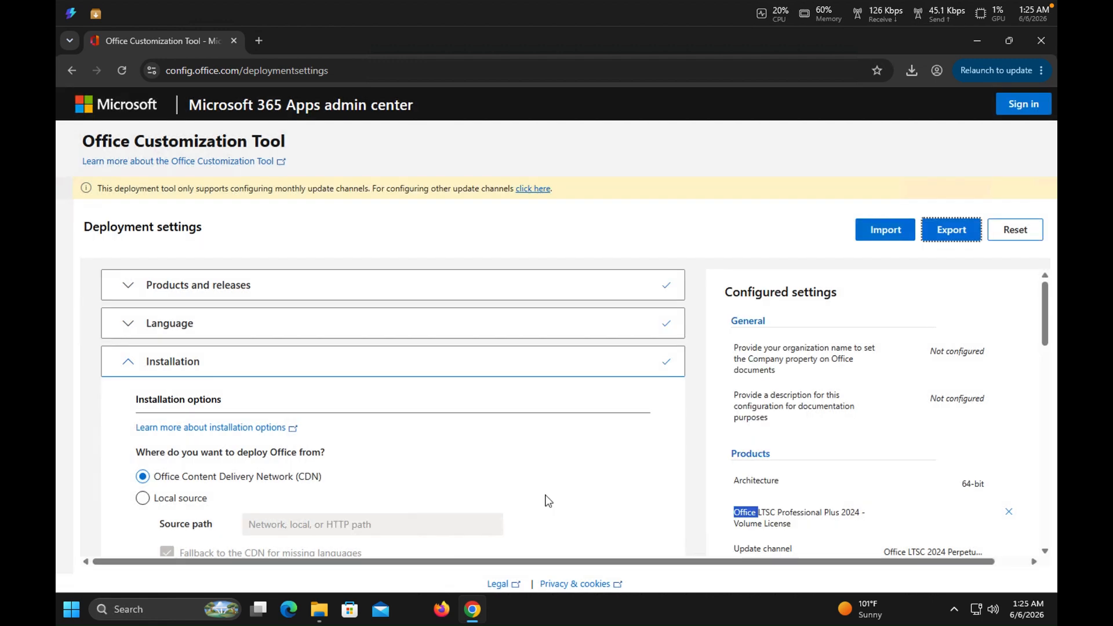
Move the exported Configuration file from the Downloads folder to the office folder on Local Disk (C:).
click(911, 74)
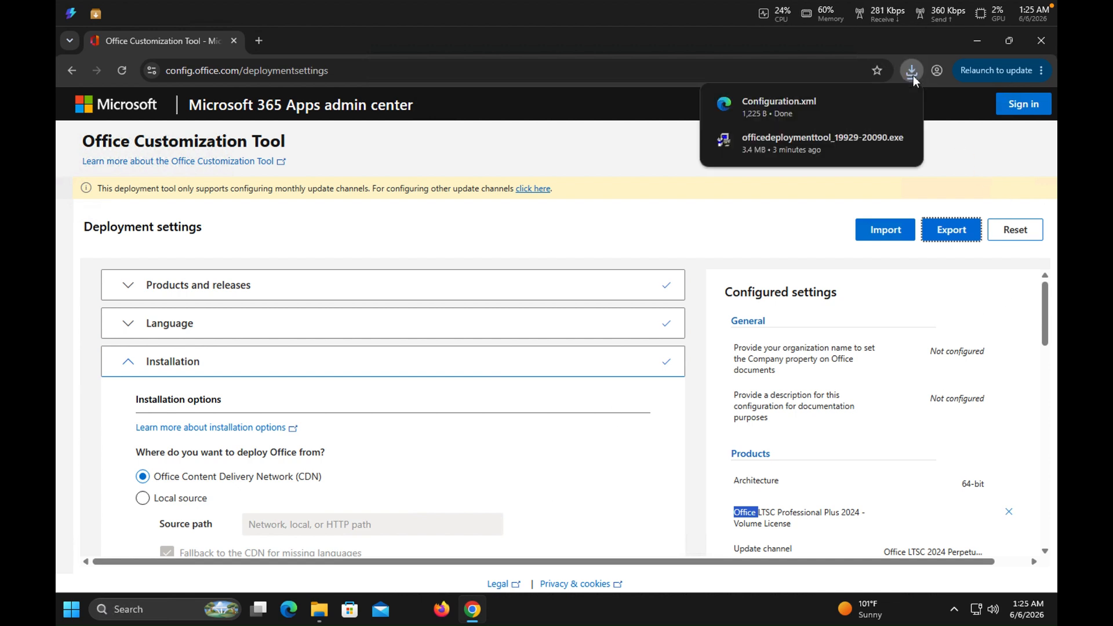
click(878, 101)
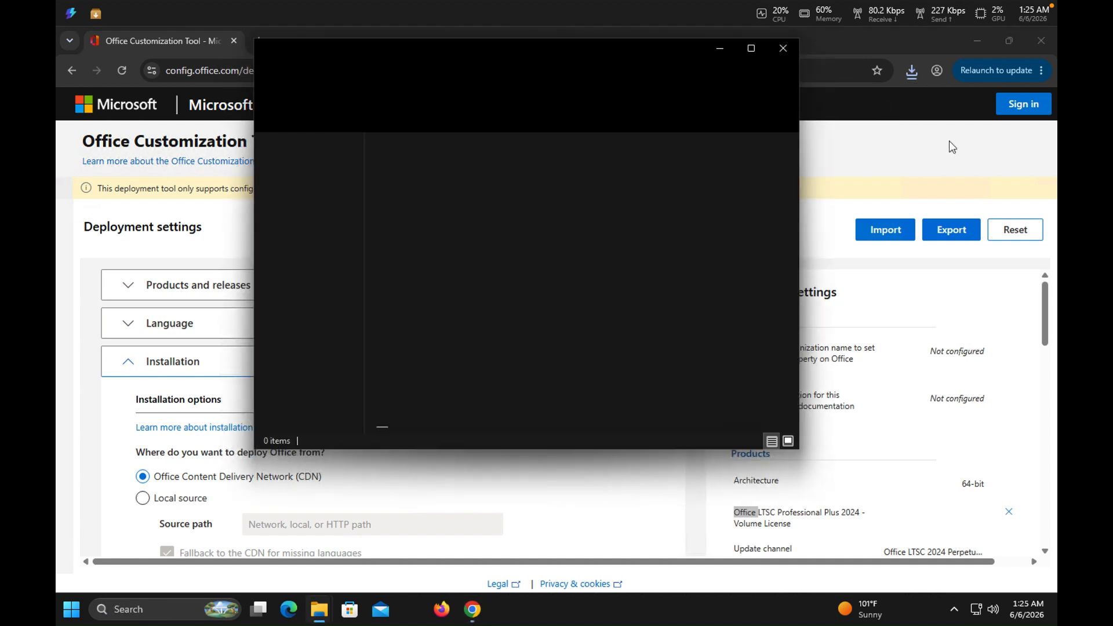
click(420, 184)
right_click(420, 183)
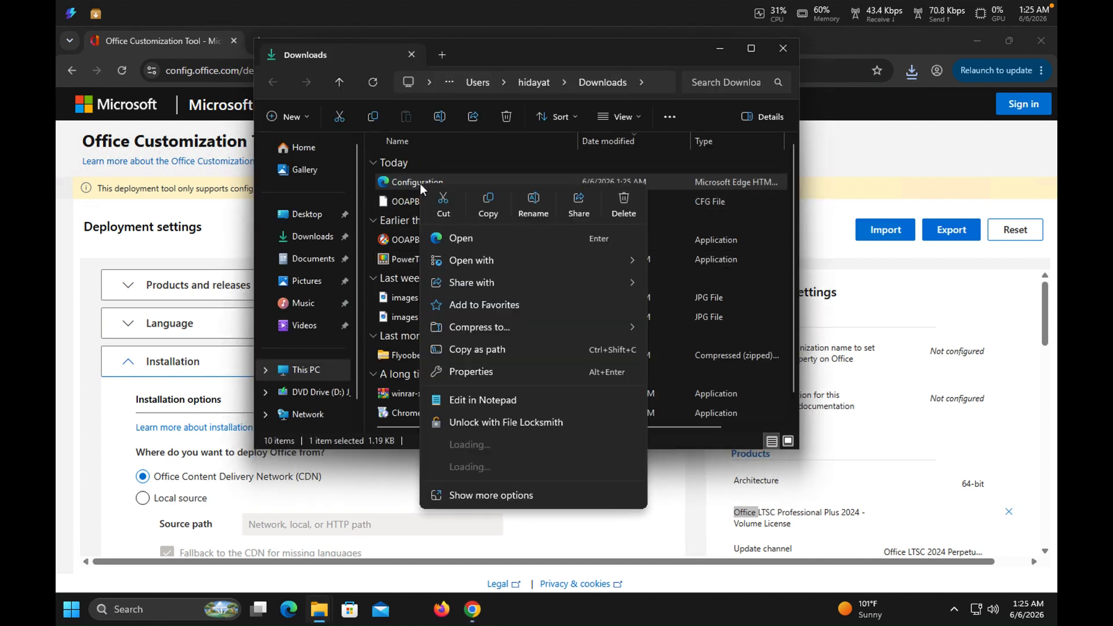
click(443, 204)
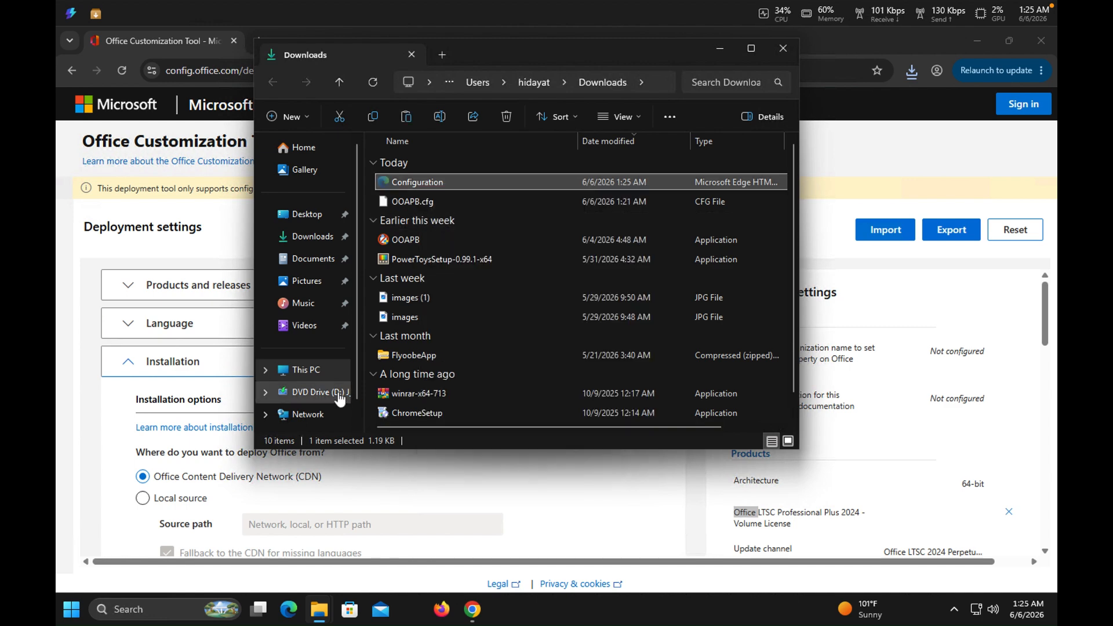
click(319, 609)
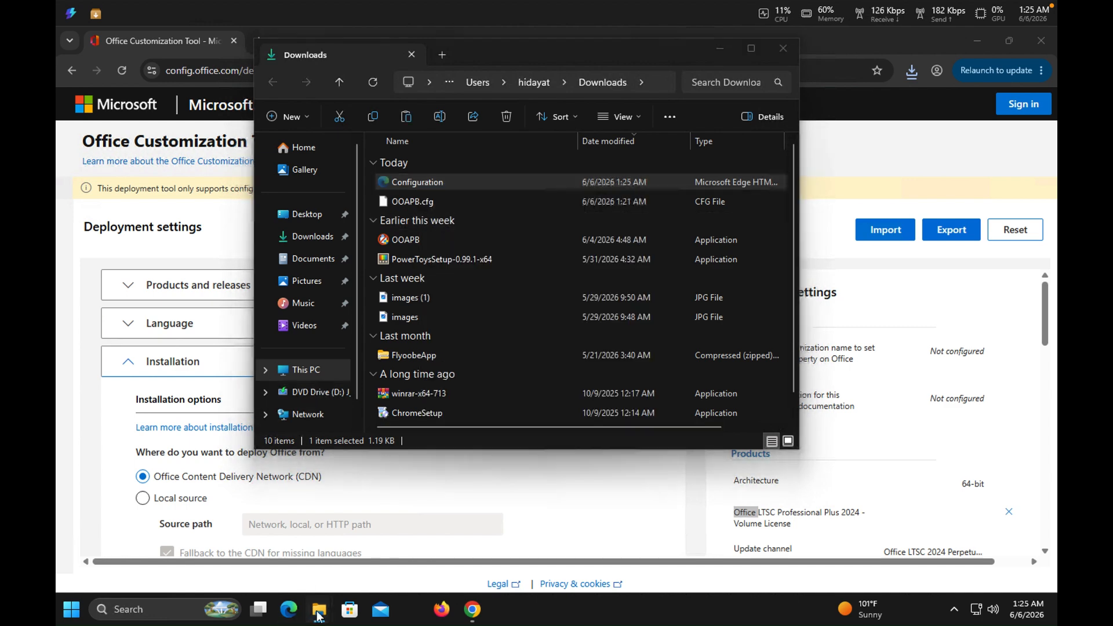
click(279, 539)
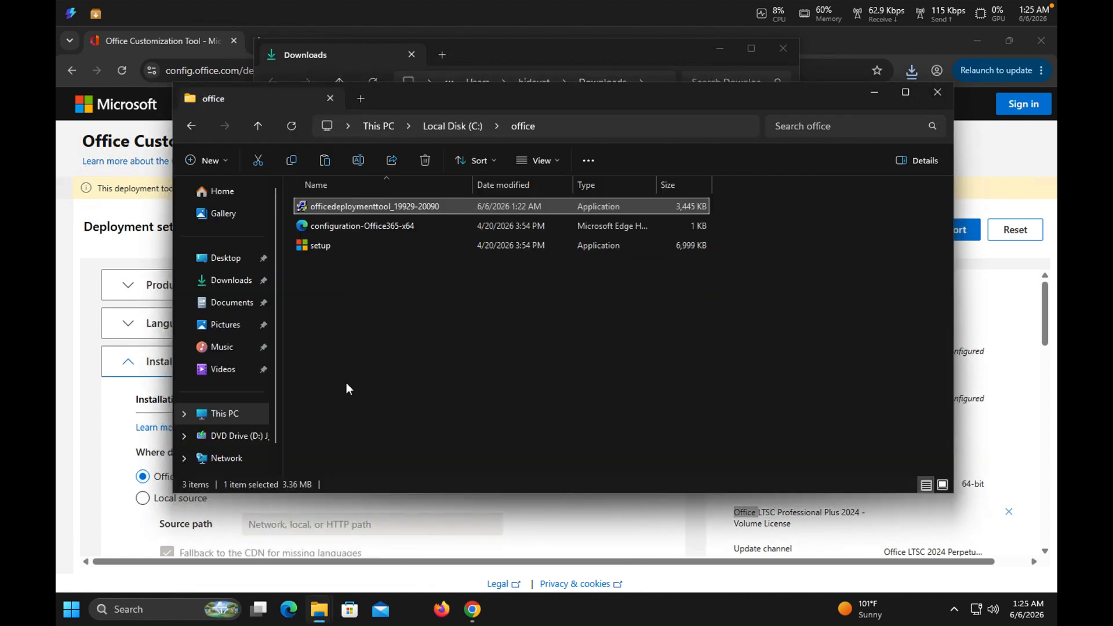
right_click(365, 340)
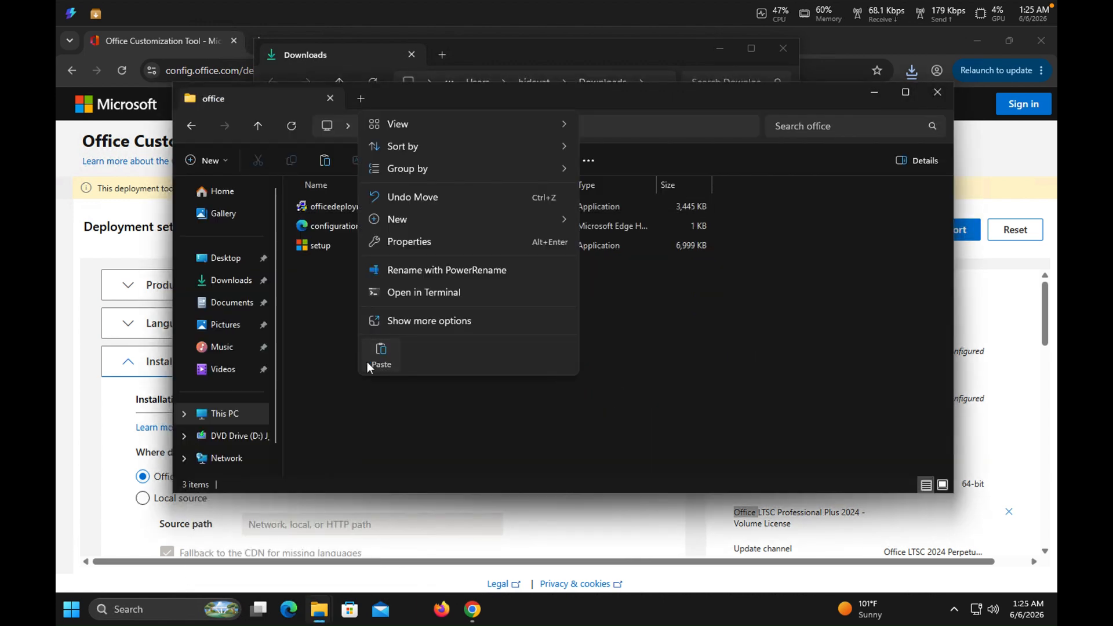
click(379, 353)
Search for cmd and open Command Prompt as administrator, approving the elevation request.
click(68, 619)
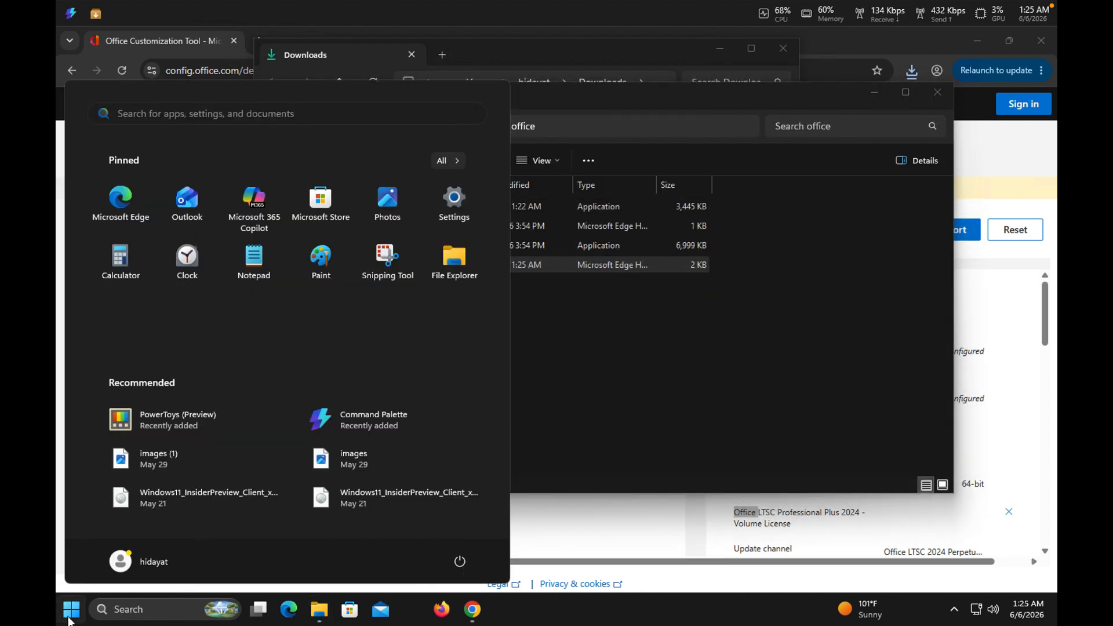
text(cmd)
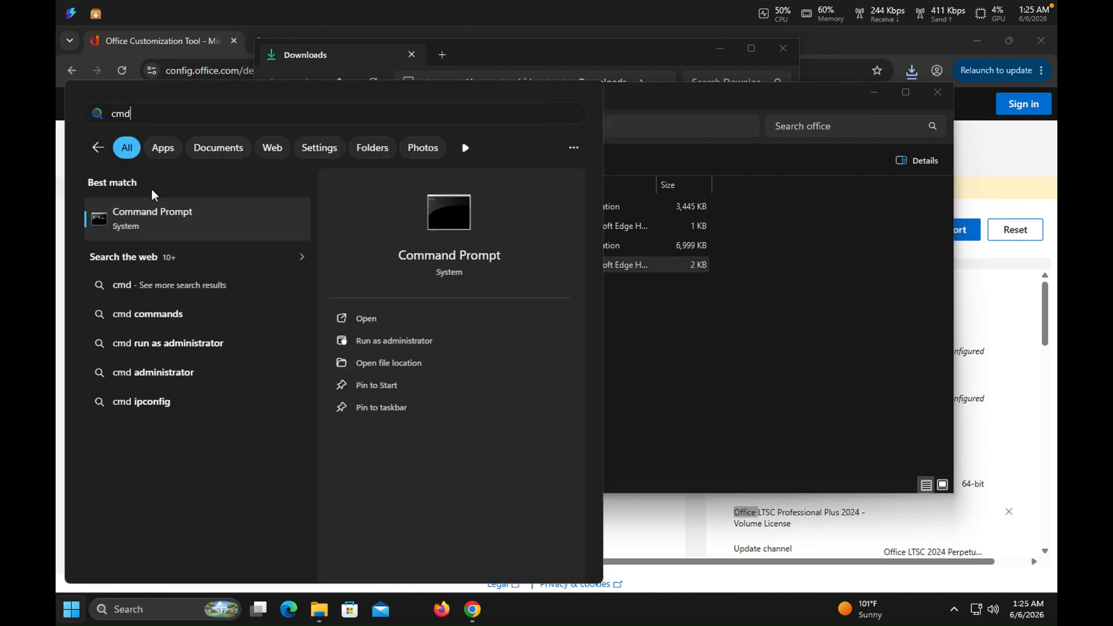
right_click(148, 228)
click(168, 239)
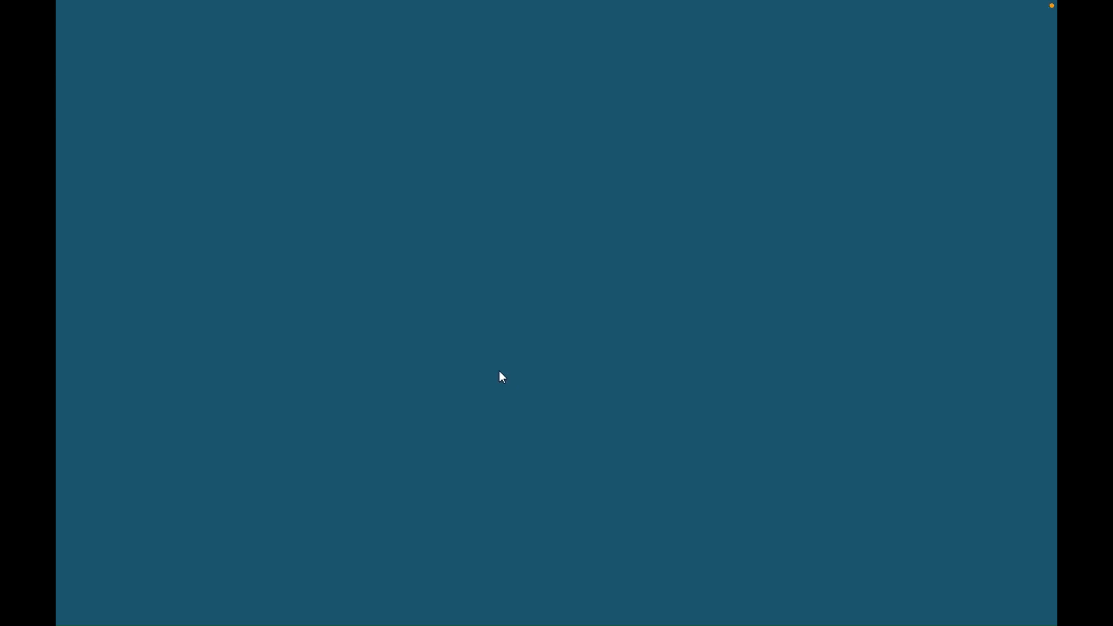
click(497, 422)
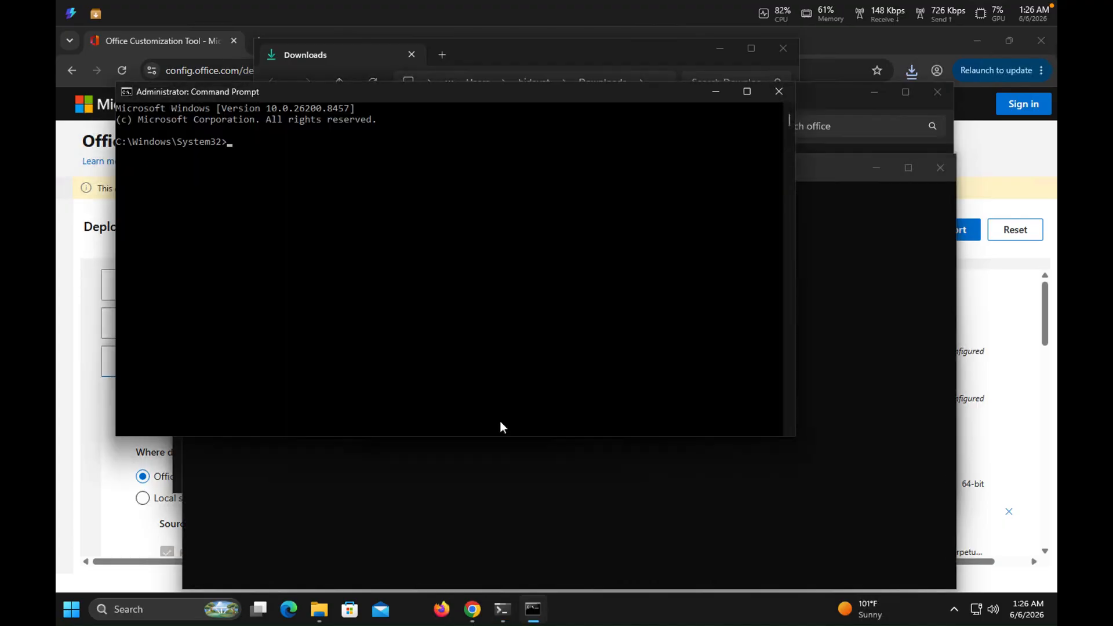
Change the command line's working directory to C:\office and list its contents with dir.
text(cd ..)
key(Return)
text(cd ..)
key(Return)
text(cd office)
key(Return)
text(dir)
key(Return)
Run setup.exe /configure Configuration.xml in C:\office to install Office, and close the installer window once the installation completes.
text(s)
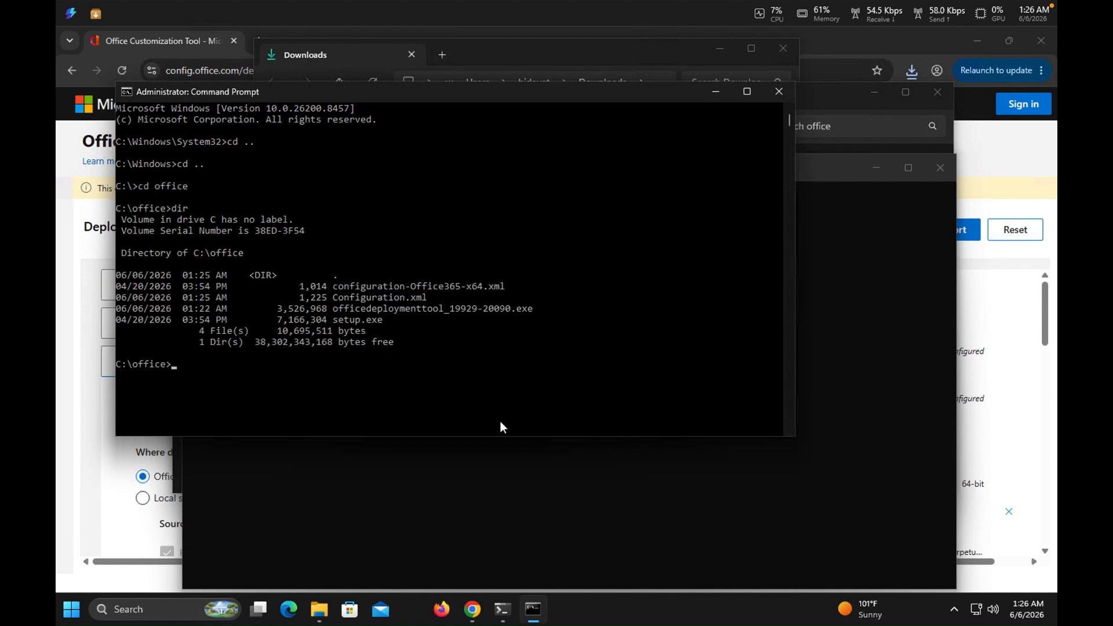
text(e)
key(Tab)
text(/configure c)
key(Tab)
key(Tab)
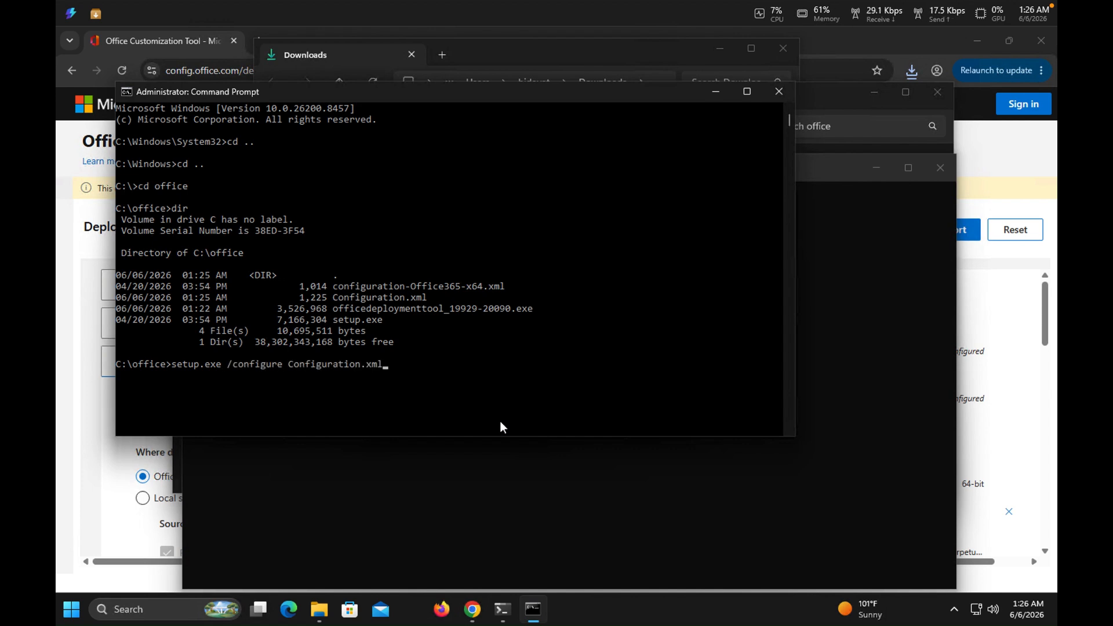
key(Return)
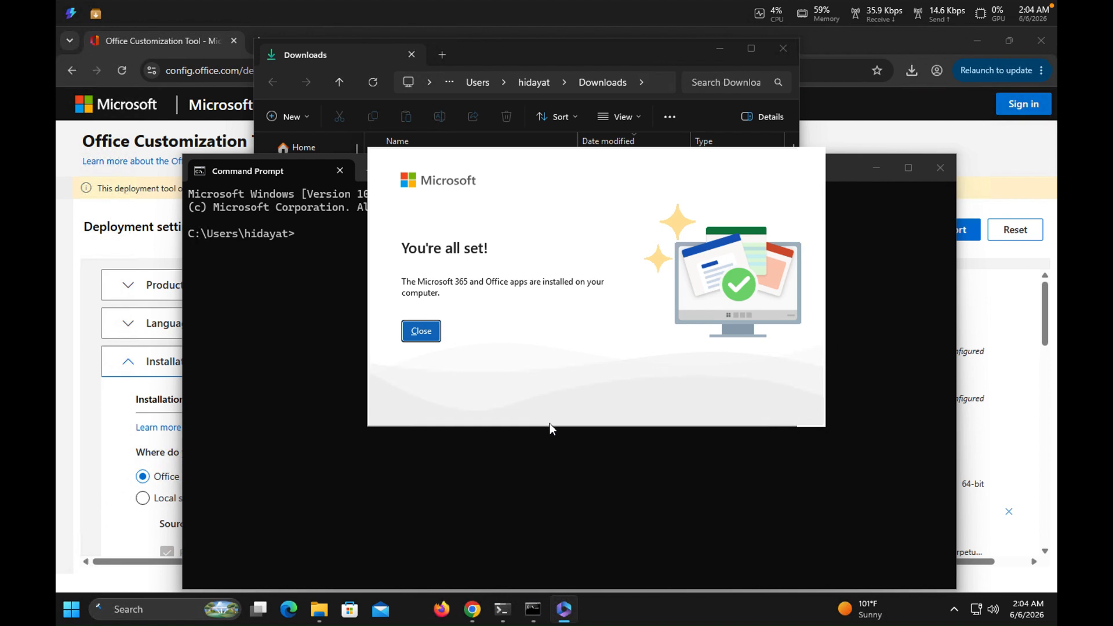
click(425, 333)
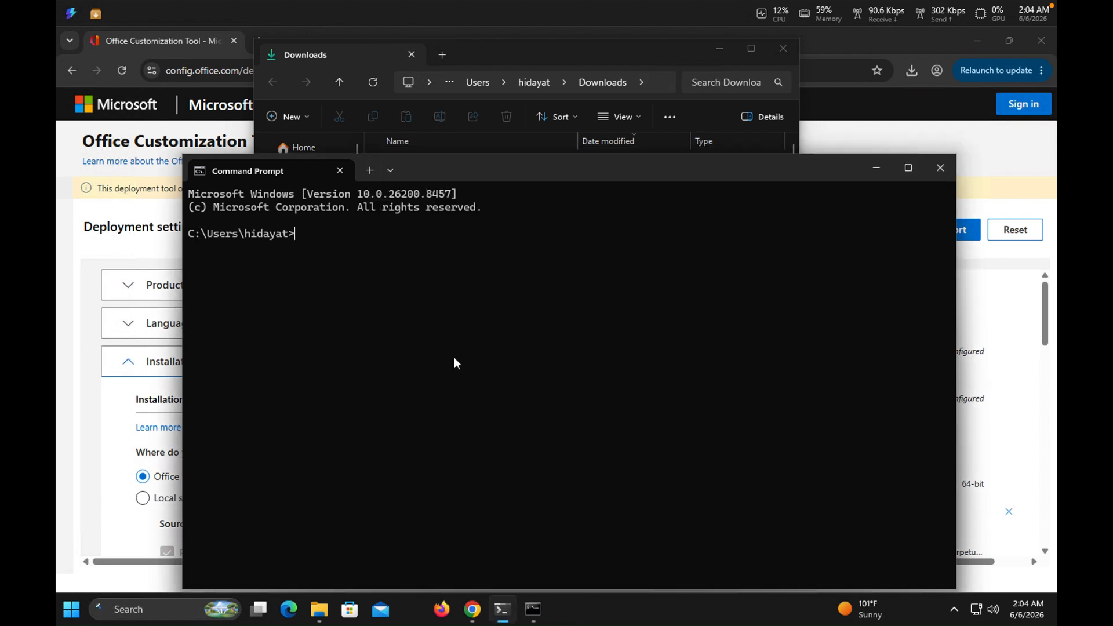
Search Windows for Excel and launch the newly installed app.
click(66, 617)
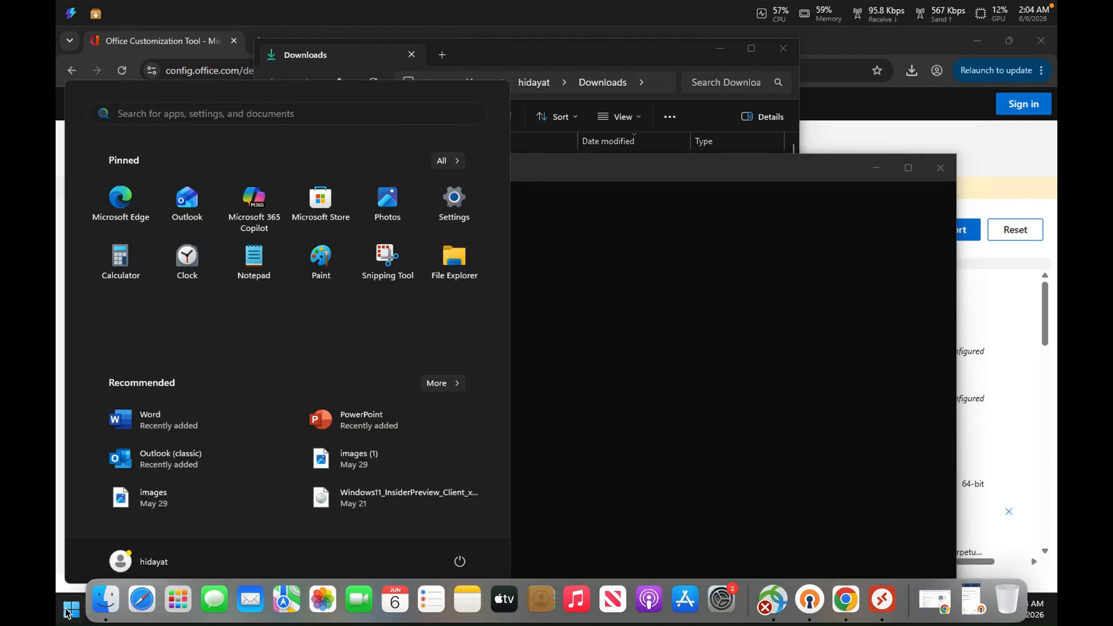
text(exce)
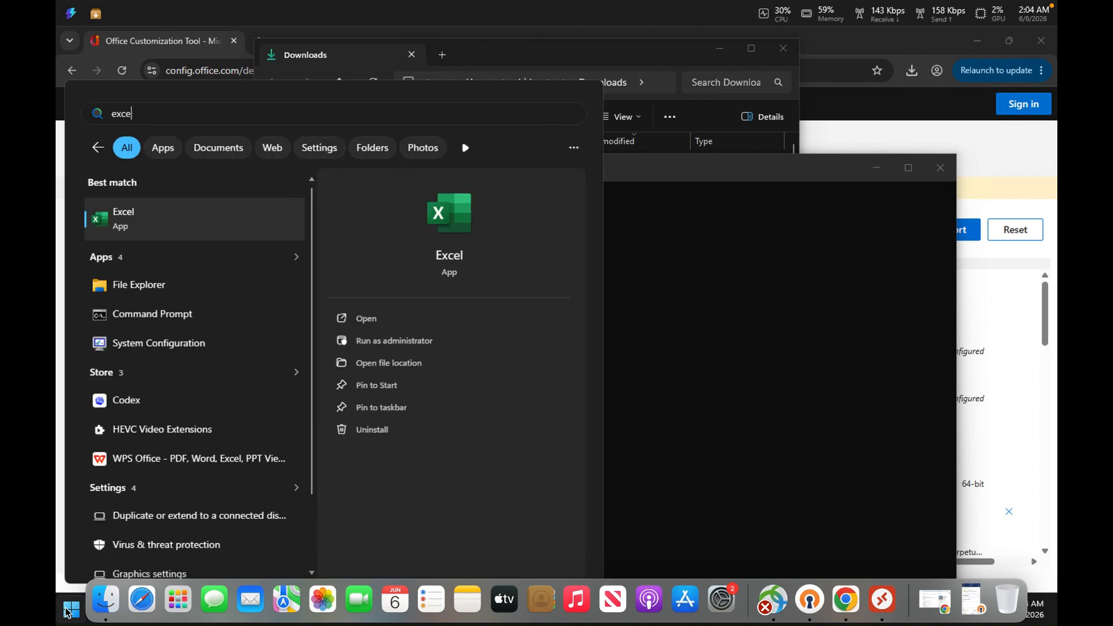
key(Return)
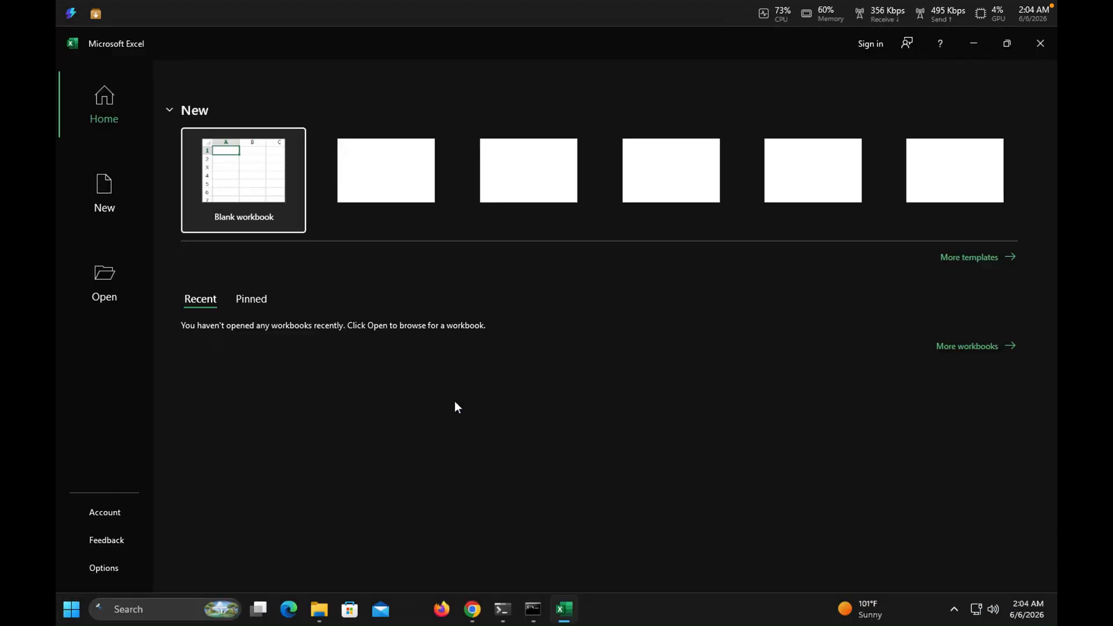
Create a blank workbook and dismiss the Microsoft privacy notice.
click(267, 200)
click(267, 200)
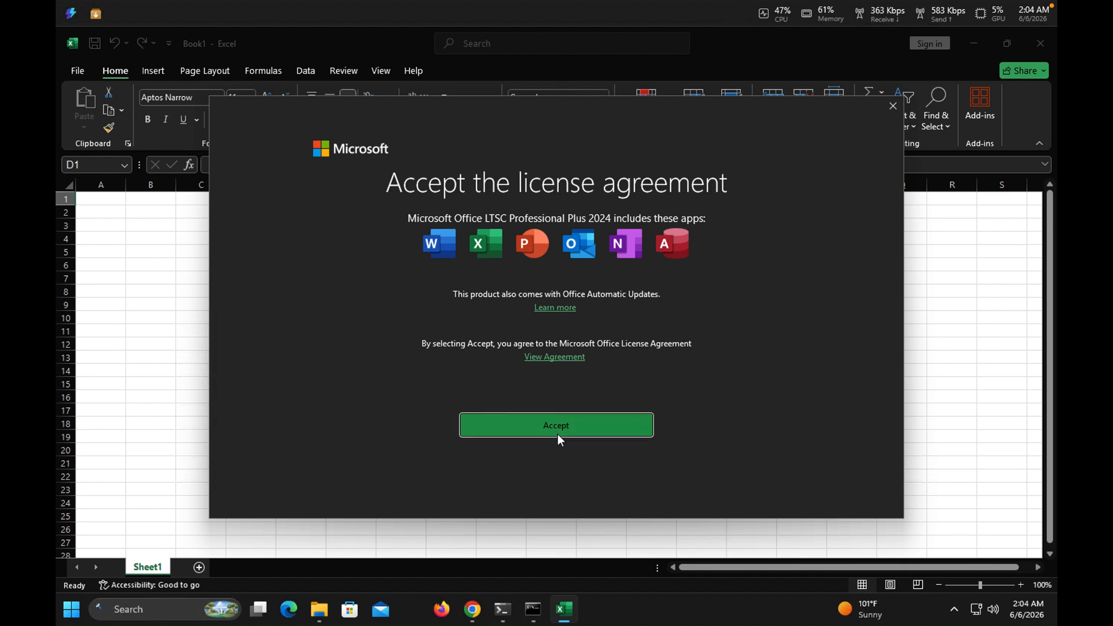
click(558, 436)
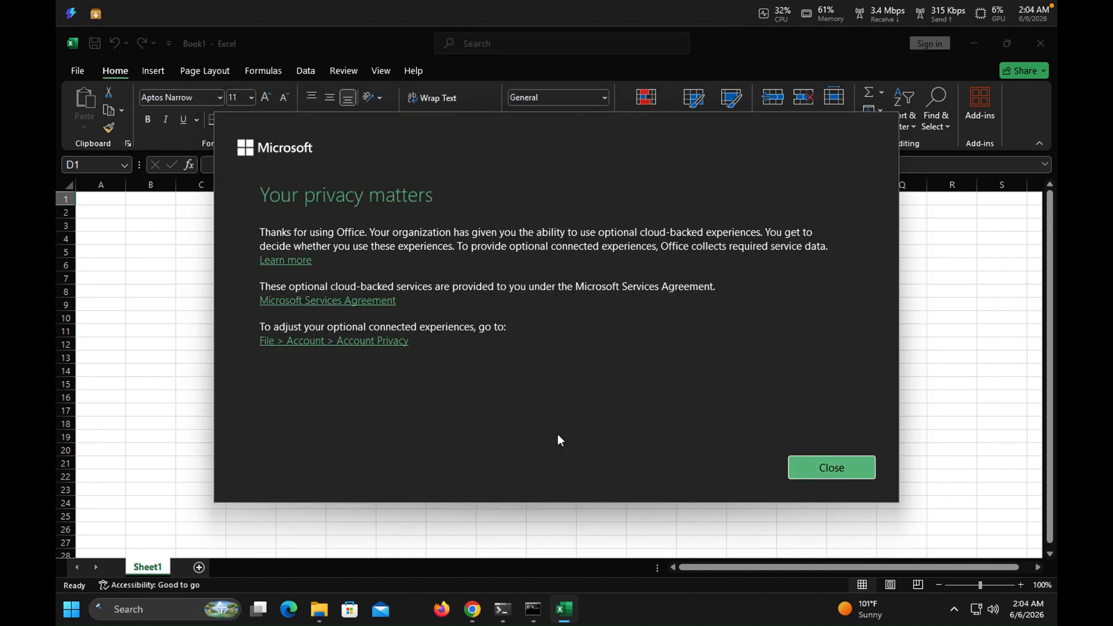
click(845, 467)
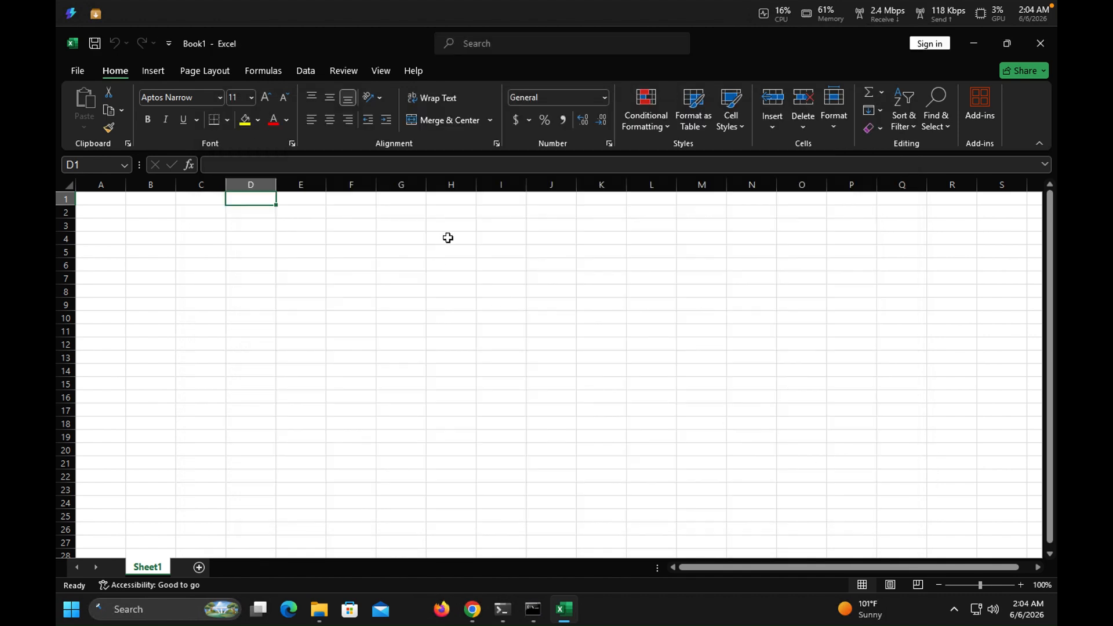